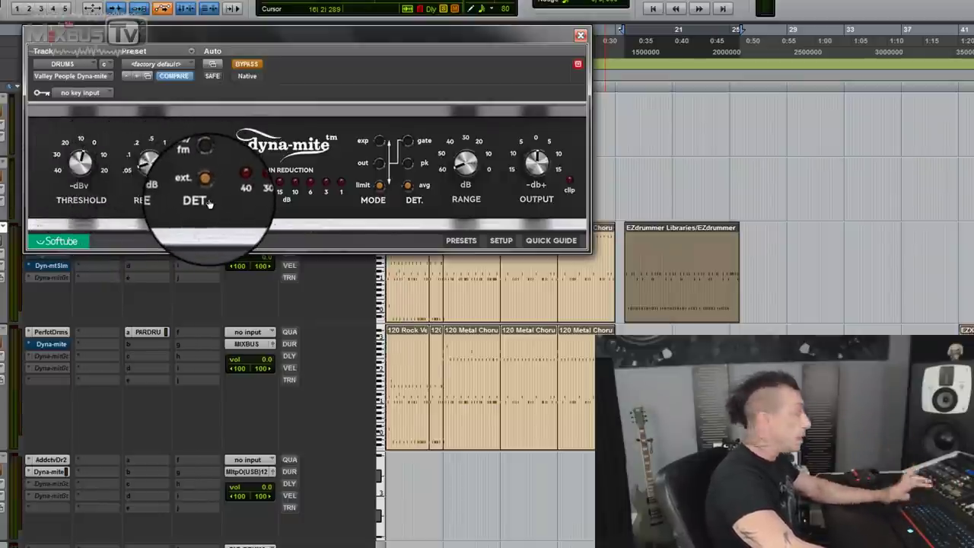
Step: Try the internal and ds/fm detector sources, then set the source back to external
{"action": "left_click", "coordinate": [224, 154]}
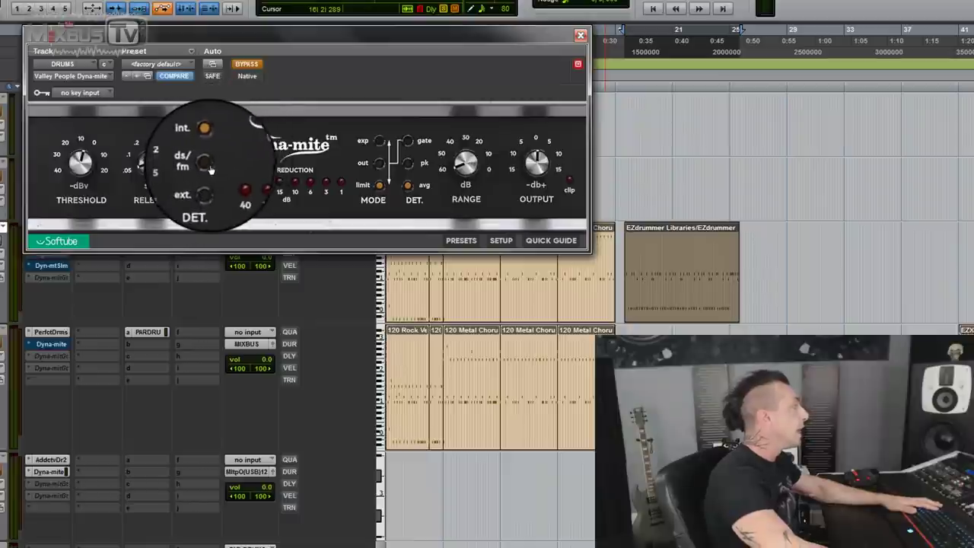
{"action": "left_click", "coordinate": [225, 160]}
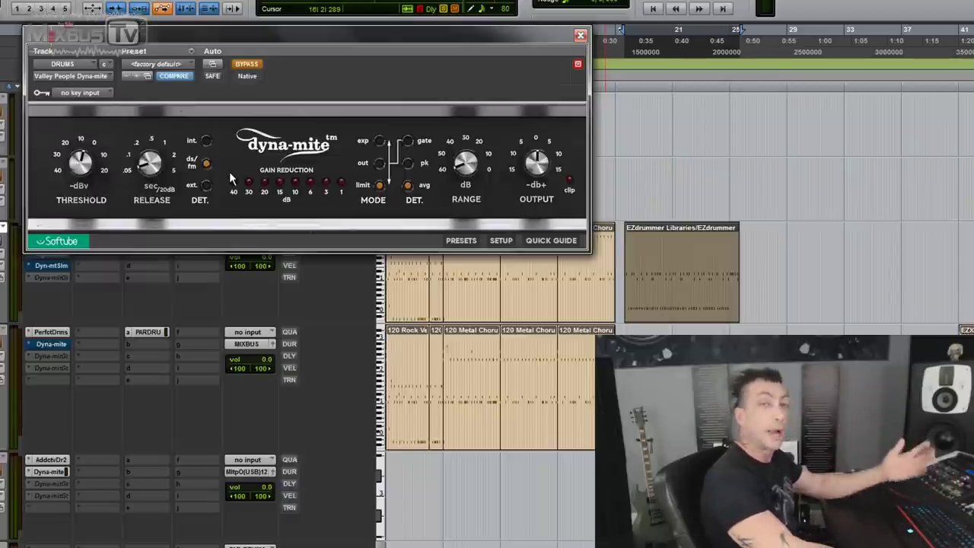
{"action": "left_click", "coordinate": [206, 185]}
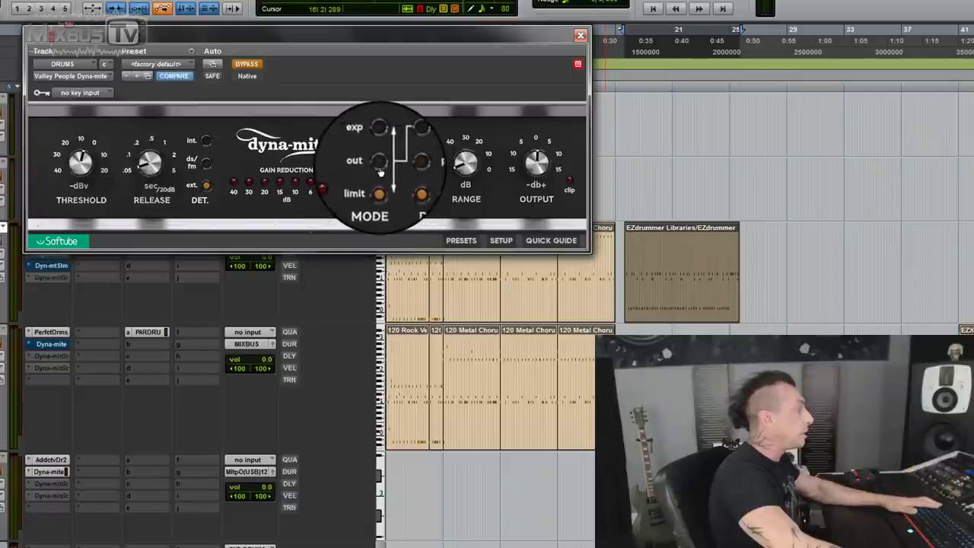
Step: Cycle through the out and expander modes and the gate, peak and average detection types, ending on limit mode
{"action": "left_click", "coordinate": [382, 158]}
{"action": "left_click", "coordinate": [377, 139]}
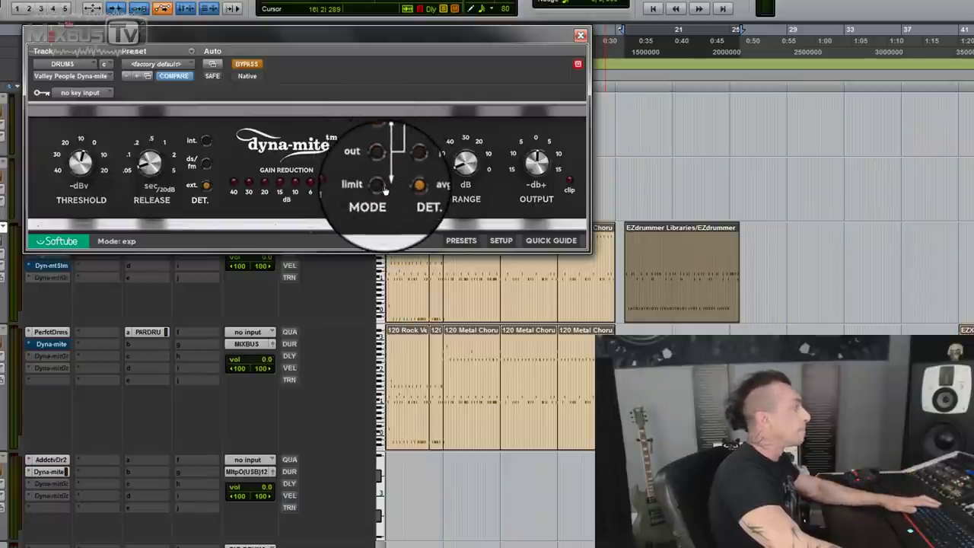
{"action": "left_click", "coordinate": [403, 137]}
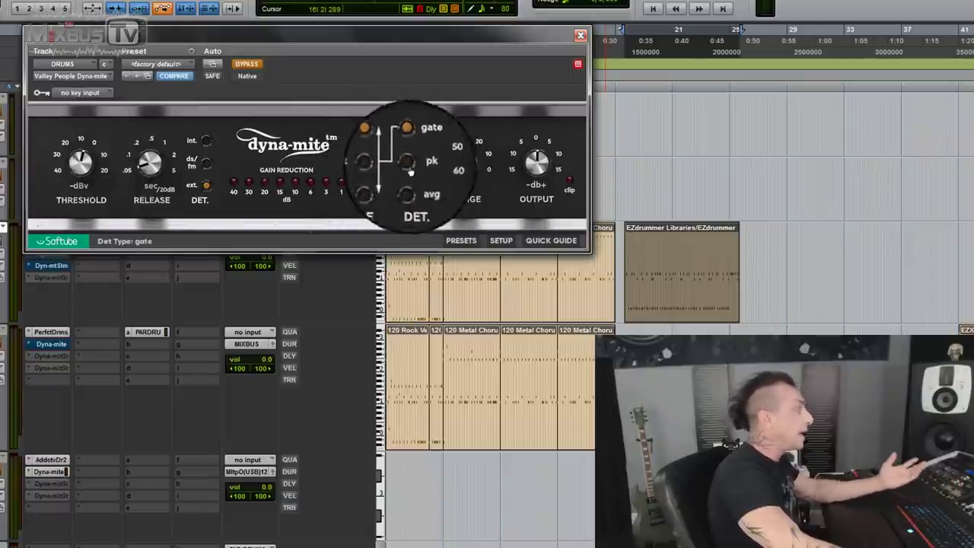
{"action": "left_click", "coordinate": [409, 177]}
{"action": "left_click", "coordinate": [409, 182]}
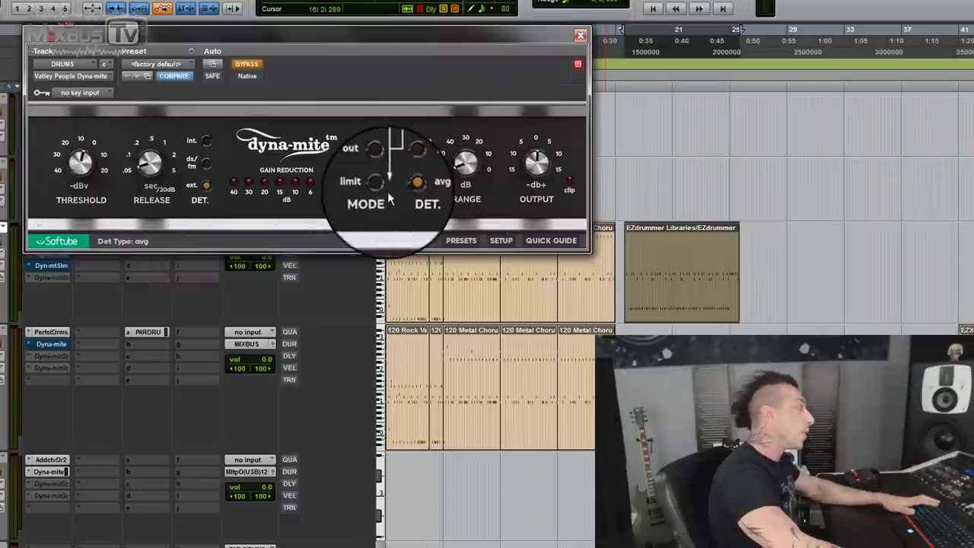
{"action": "left_click", "coordinate": [380, 163]}
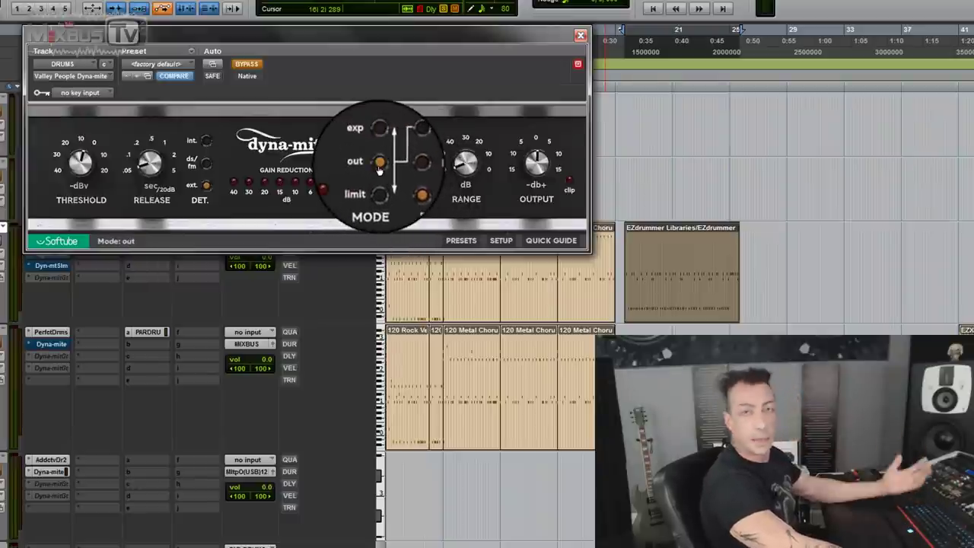
{"action": "left_click", "coordinate": [390, 190]}
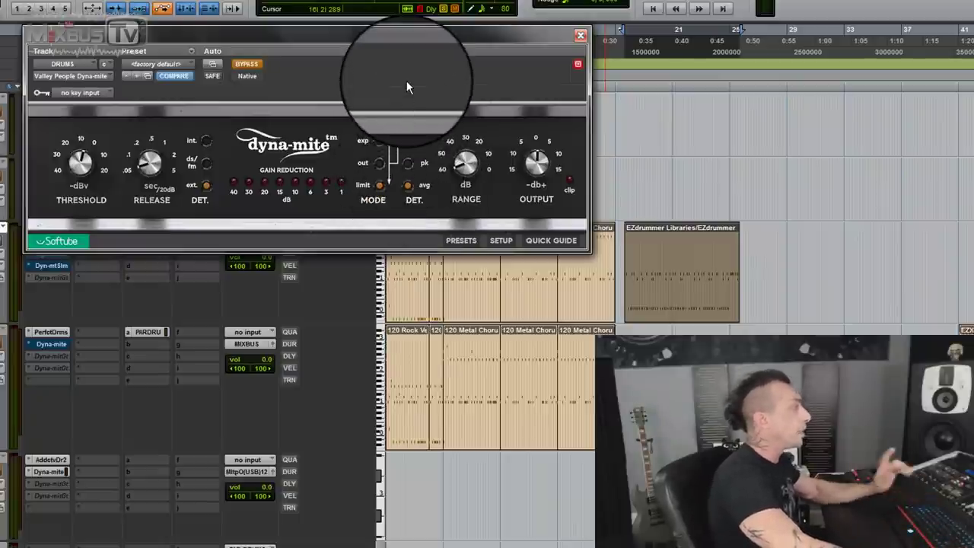
Step: Lower the threshold to about -9.6 dBv and trim the output to about -5 dB, comparing against bypass
{"action": "key", "text": "space"}
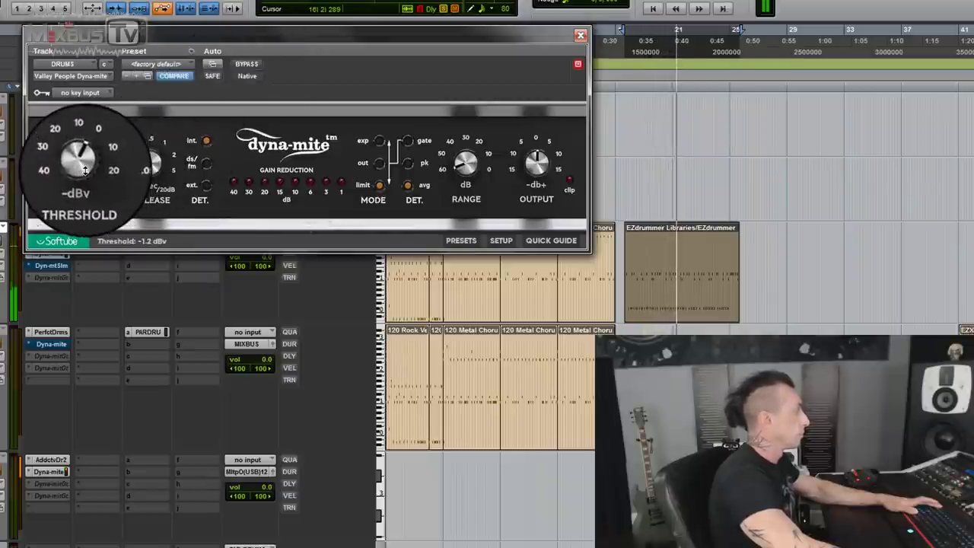
{"action": "left_click_drag", "start_coordinate": [86, 164], "coordinate": [88, 170]}
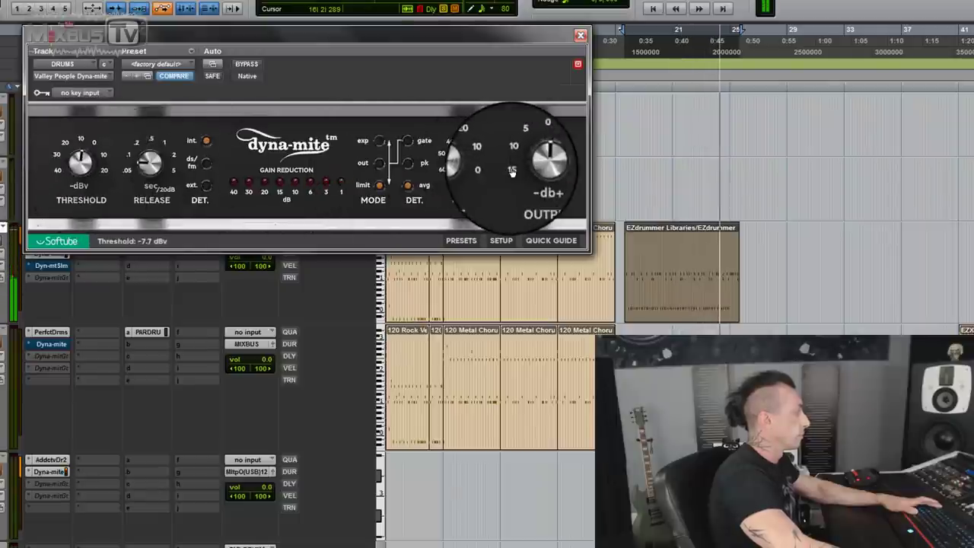
{"action": "left_click_drag", "start_coordinate": [512, 172], "coordinate": [535, 182]}
{"action": "left_click", "coordinate": [246, 64]}
{"action": "left_click", "coordinate": [253, 66]}
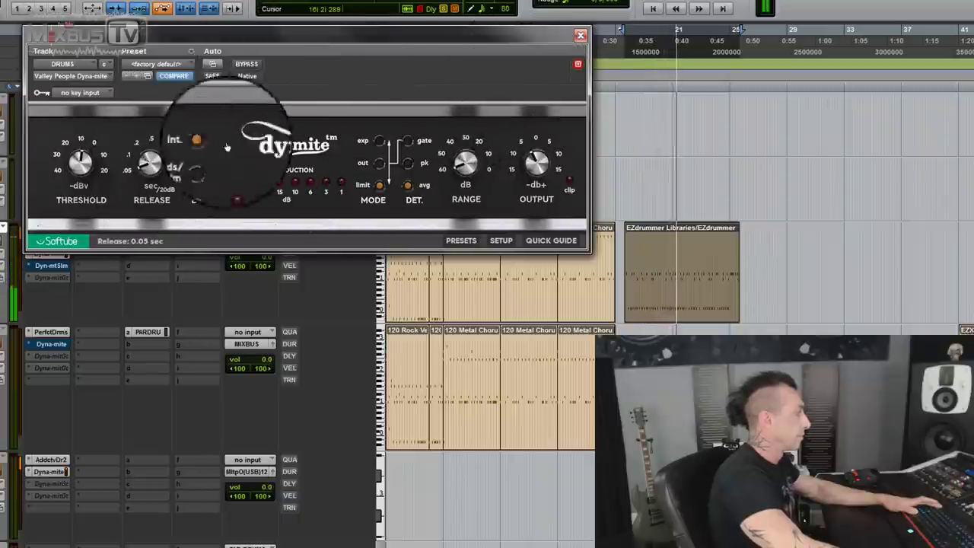
{"action": "key", "text": "space"}
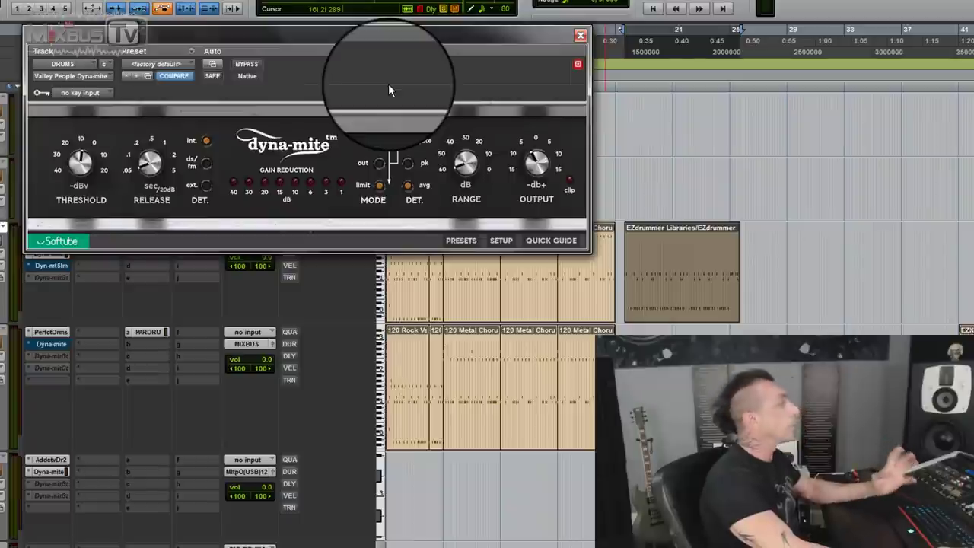
{"action": "left_click_drag", "start_coordinate": [385, 38], "coordinate": [386, 19]}
{"action": "mouse_move", "coordinate": [538, 137]}
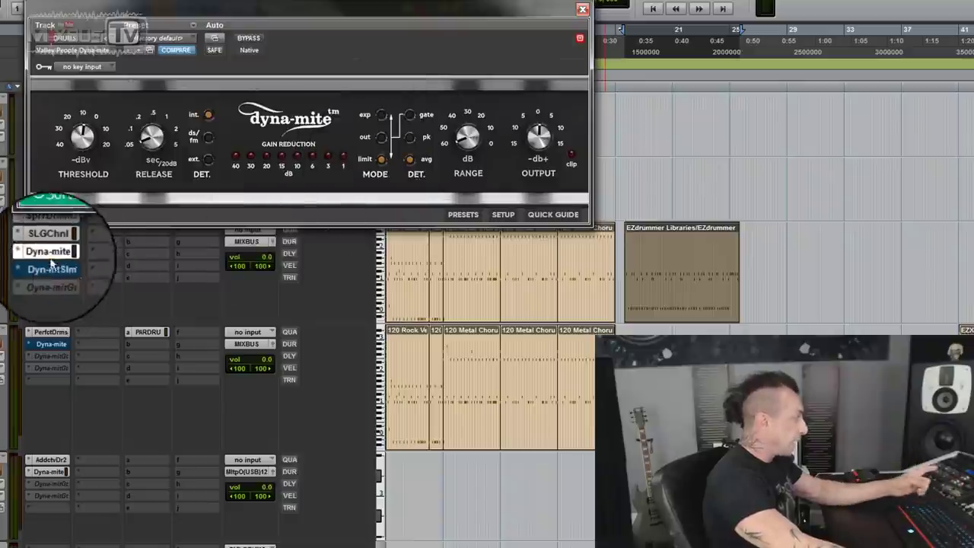
Step: Lower the threshold to about -4.6, then -8.5 dBv, and stop playback
{"action": "mouse_move", "coordinate": [90, 141]}
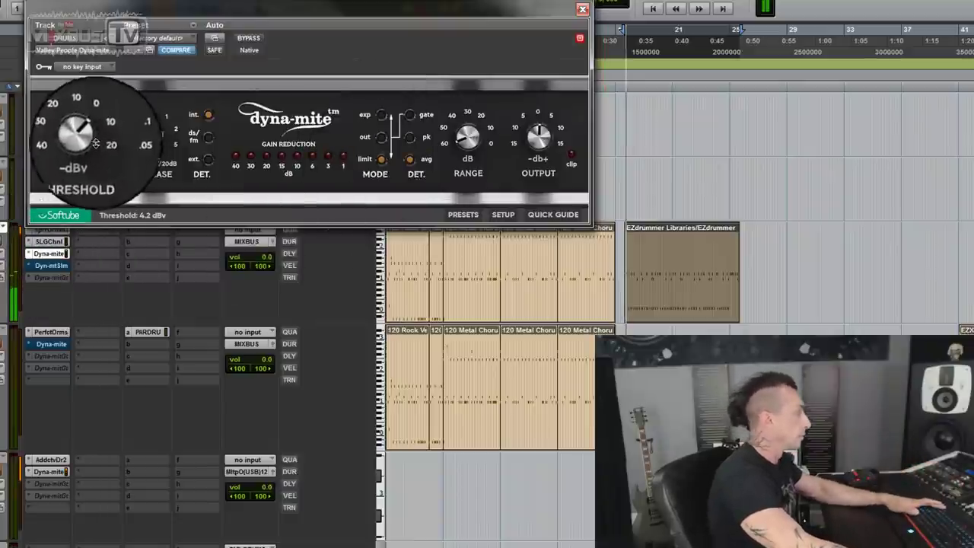
{"action": "left_click_drag", "start_coordinate": [95, 143], "coordinate": [84, 156]}
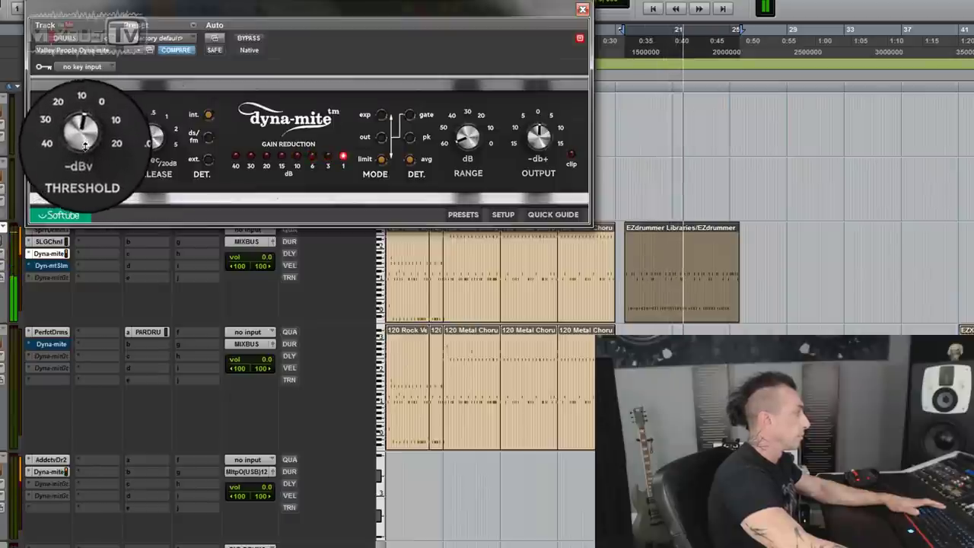
{"action": "left_click_drag", "start_coordinate": [84, 145], "coordinate": [84, 150]}
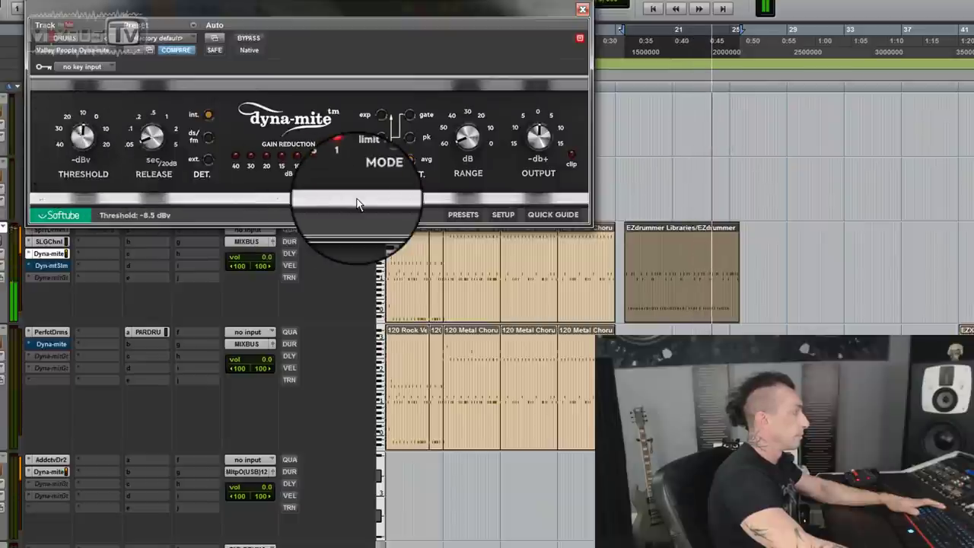
{"action": "key", "text": "space"}
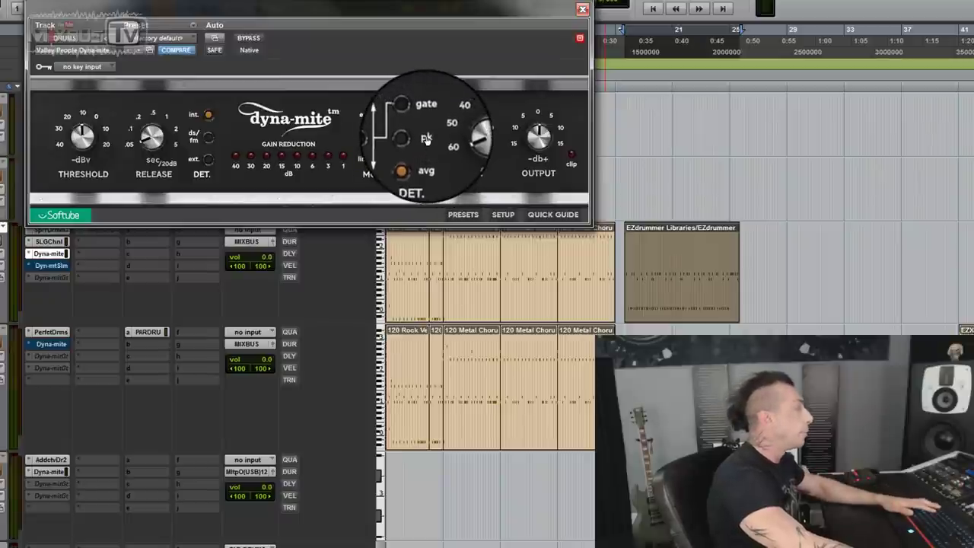
Step: Switch to peak detection, set threshold 3.1 dBv and output about +10.2 dB, comparing against bypass
{"action": "left_click", "coordinate": [426, 139]}
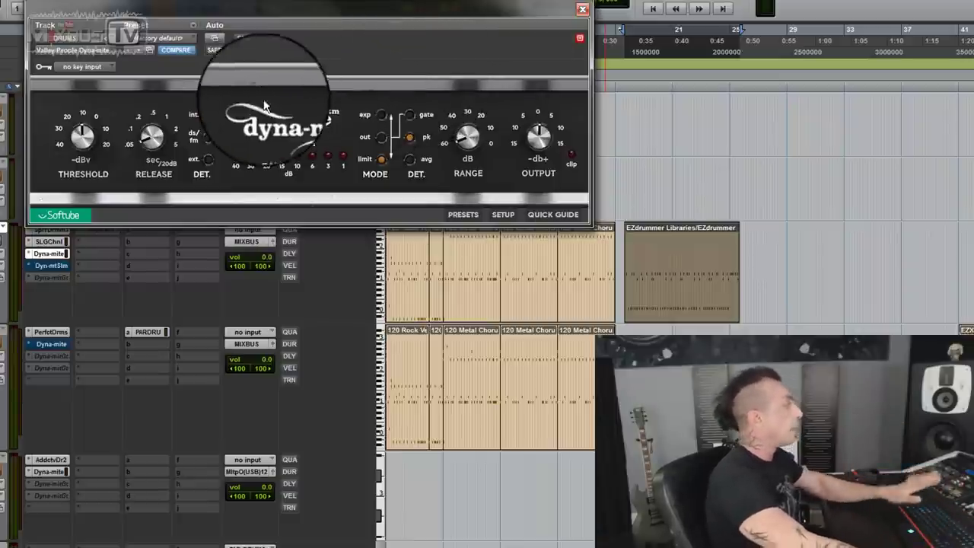
{"action": "left_click_drag", "start_coordinate": [87, 142], "coordinate": [80, 118]}
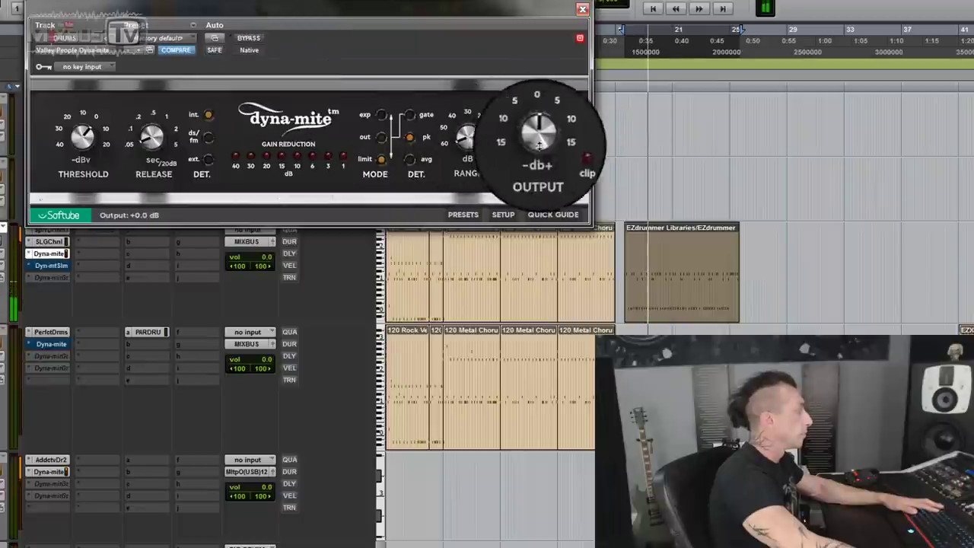
{"action": "left_click_drag", "start_coordinate": [542, 126], "coordinate": [556, 122]}
{"action": "left_click", "coordinate": [252, 41]}
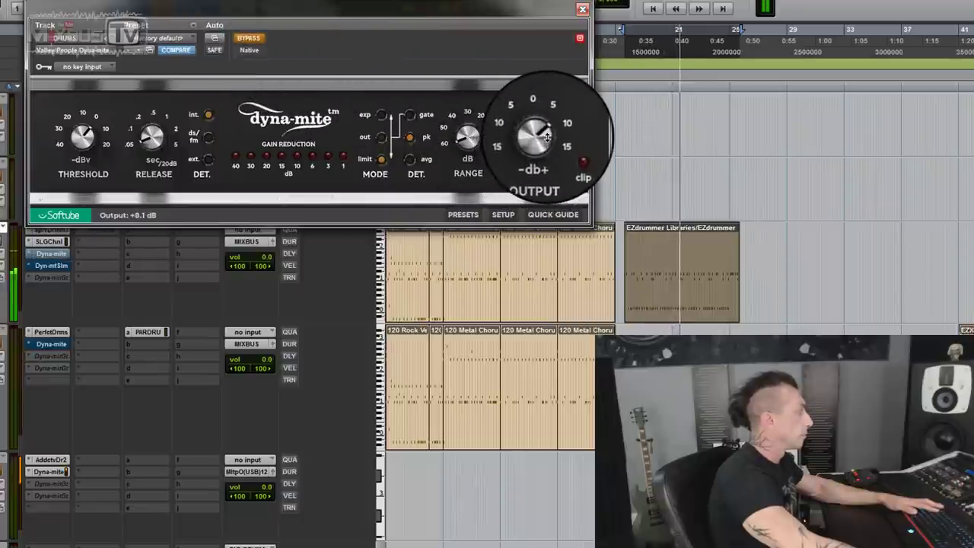
{"action": "left_click", "coordinate": [252, 41]}
{"action": "left_click_drag", "start_coordinate": [540, 137], "coordinate": [544, 127]}
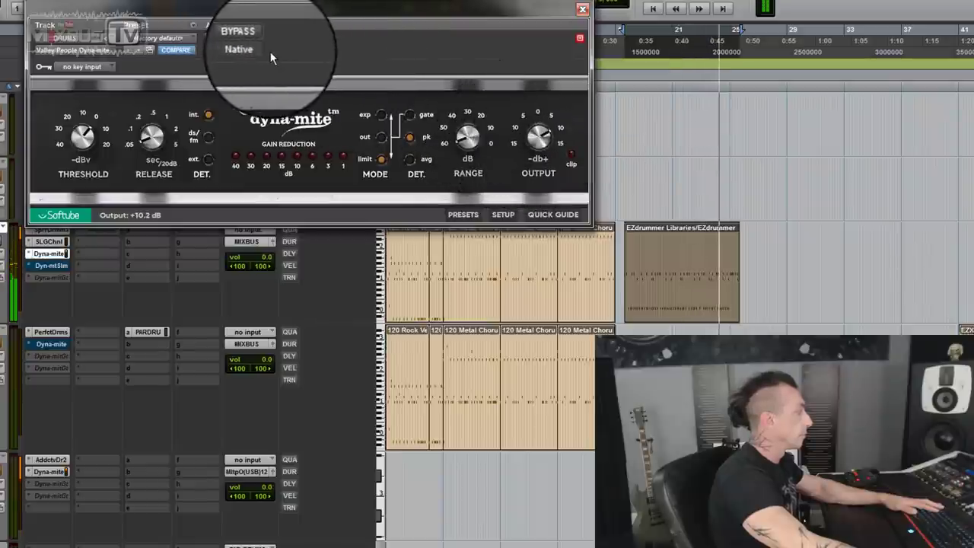
{"action": "left_click", "coordinate": [245, 38]}
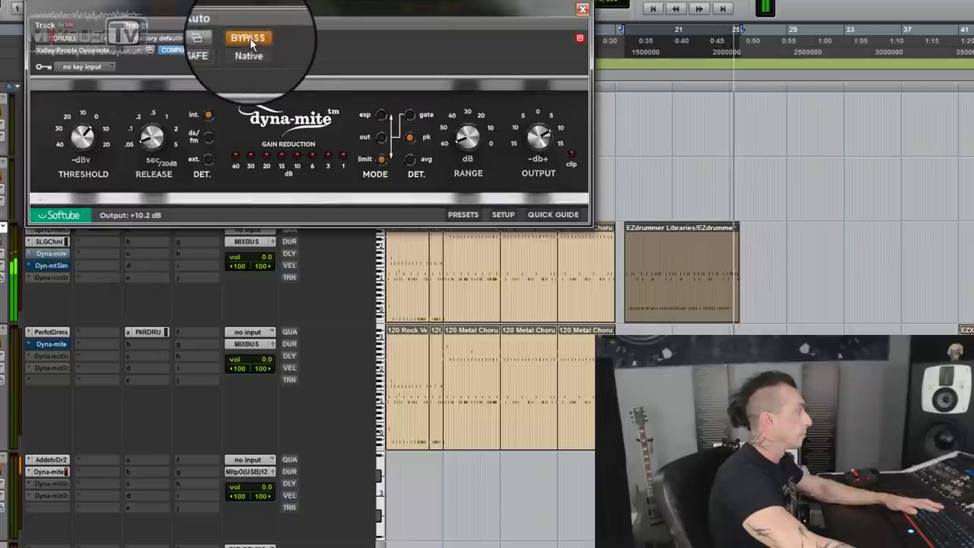
{"action": "left_click", "coordinate": [251, 38]}
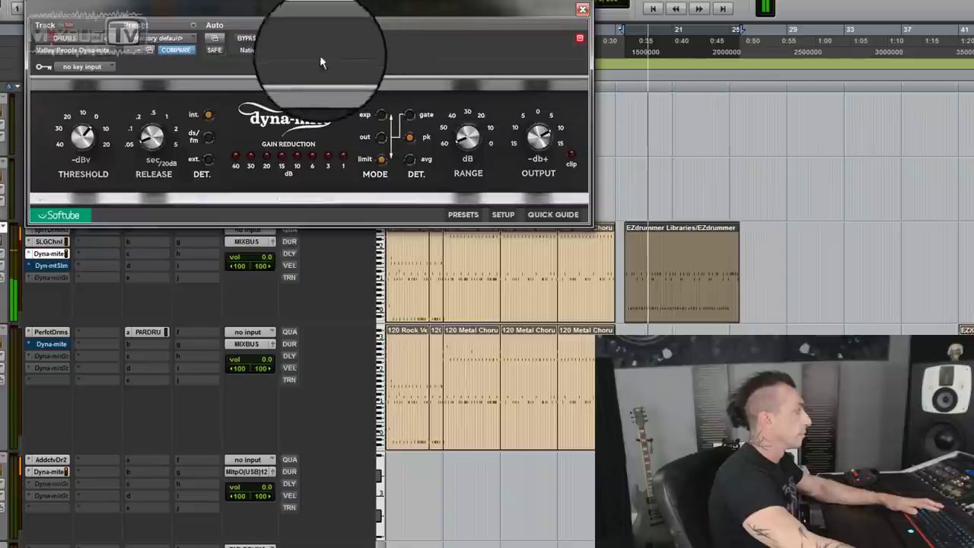
{"action": "mouse_move", "coordinate": [146, 137]}
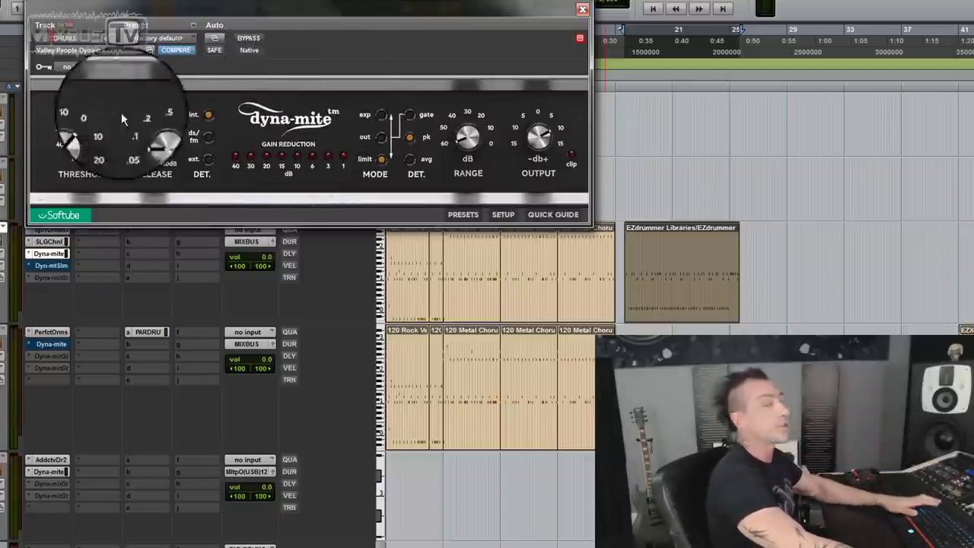
{"action": "mouse_move", "coordinate": [69, 144]}
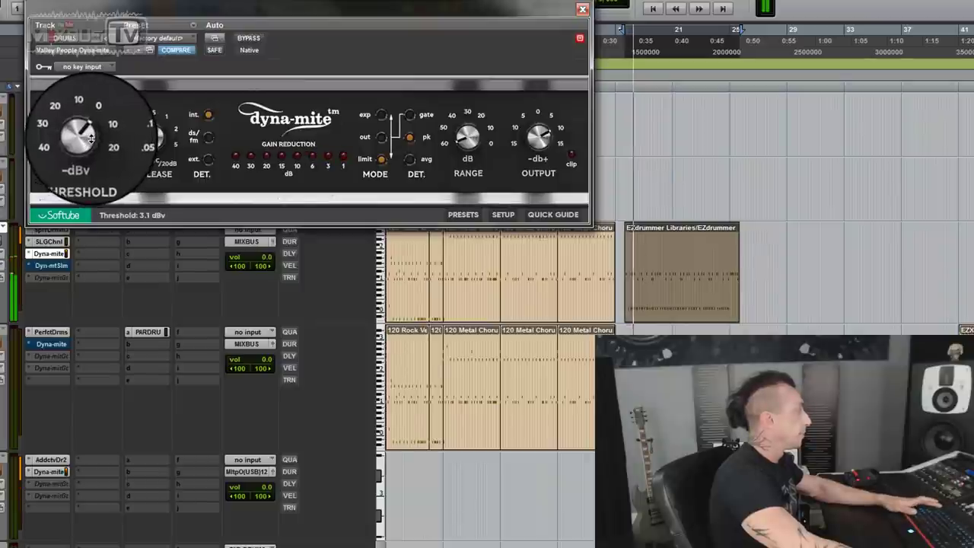
{"action": "left_click_drag", "start_coordinate": [86, 139], "coordinate": [89, 158]}
{"action": "mouse_move", "coordinate": [538, 149]}
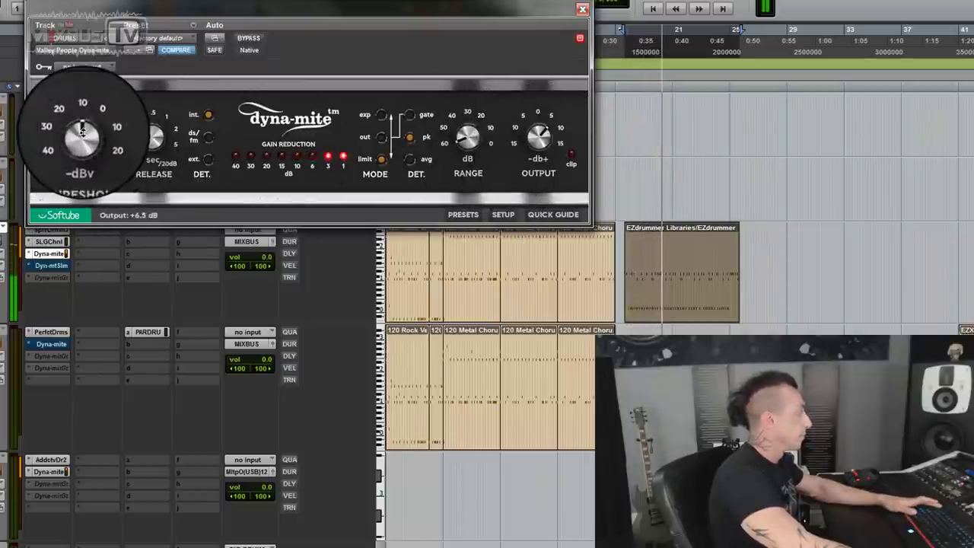
{"action": "left_click", "coordinate": [248, 38]}
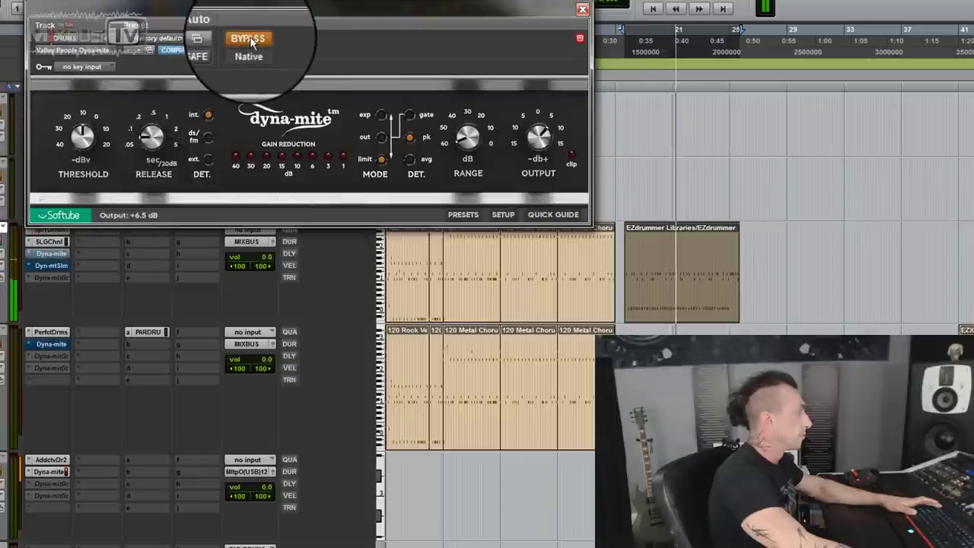
{"action": "left_click", "coordinate": [253, 41]}
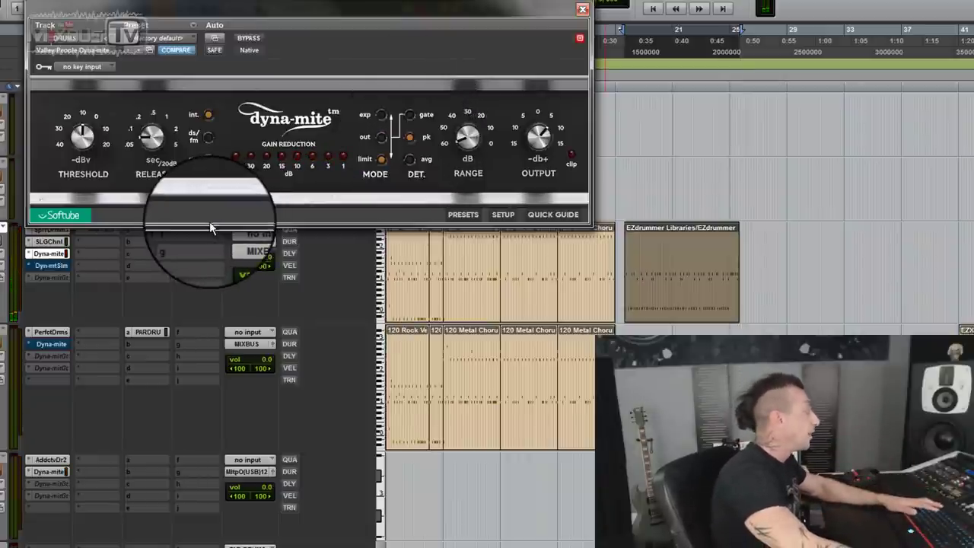
Step: Create a new PAR DRUMS.1 aux track from a DRUMS send slot
{"action": "left_click_drag", "start_coordinate": [254, 4], "coordinate": [216, 0]}
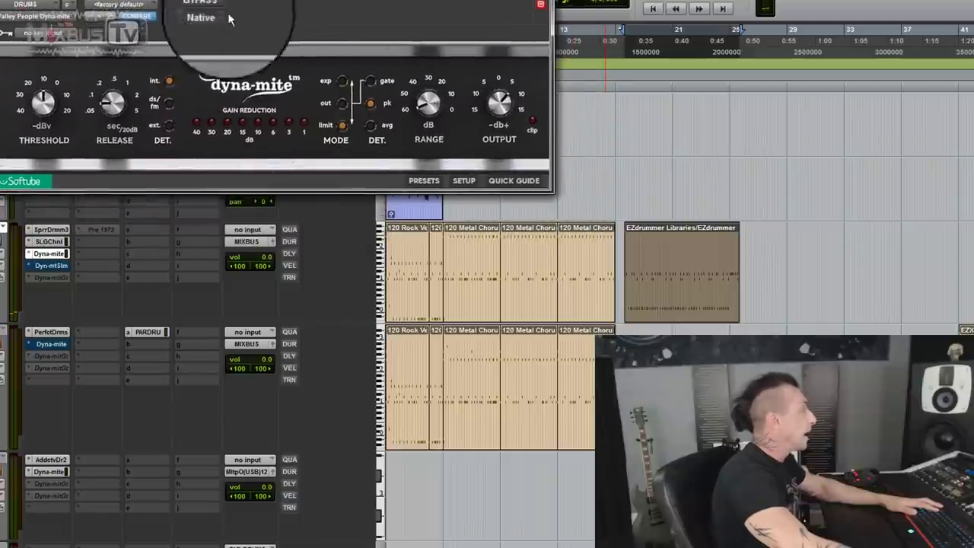
{"action": "left_click", "coordinate": [153, 236]}
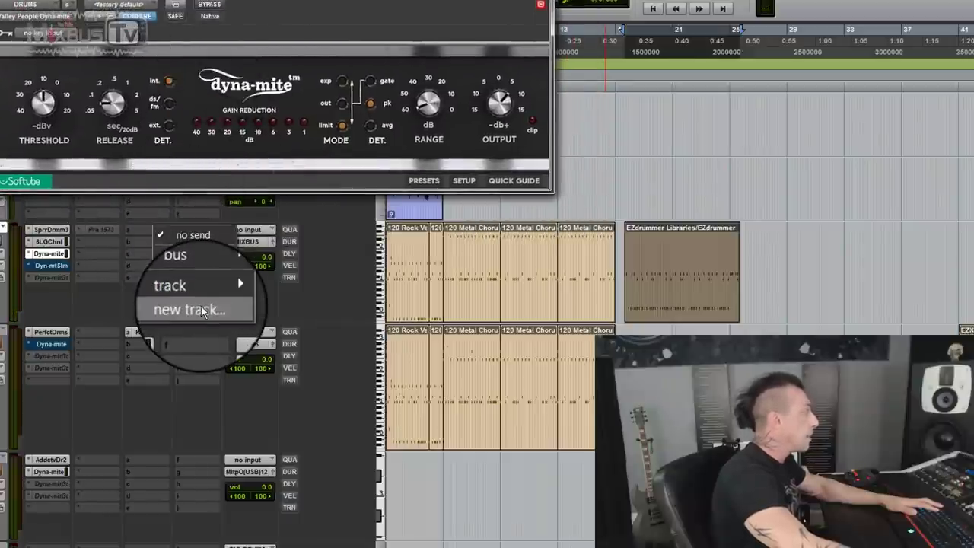
{"action": "left_click", "coordinate": [202, 311]}
{"action": "key", "text": "Return"}
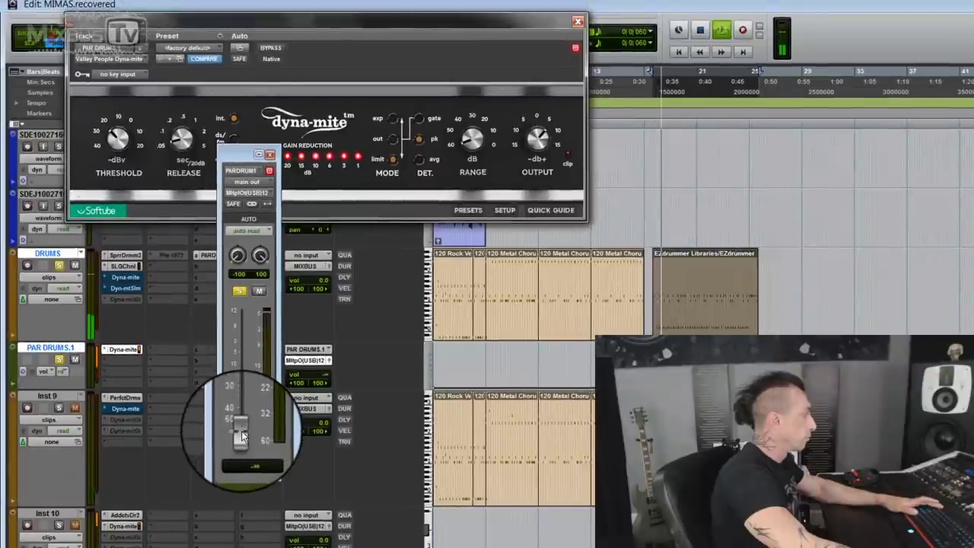
Step: Unmute PAR DRUMS.1, set its fader to -15.8 dB, and switch its Dyna-mite to average detection
{"action": "left_click_drag", "start_coordinate": [243, 433], "coordinate": [244, 372]}
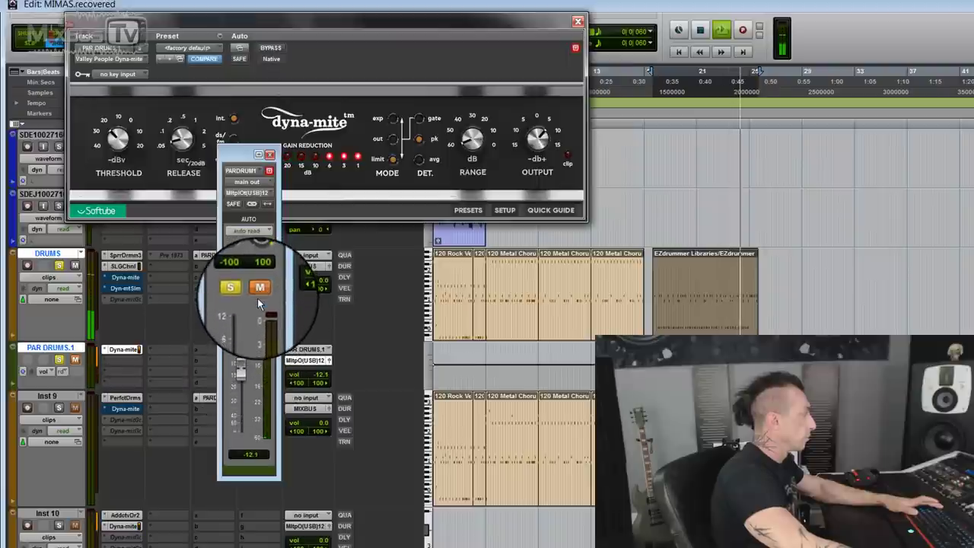
{"action": "left_click", "coordinate": [257, 297]}
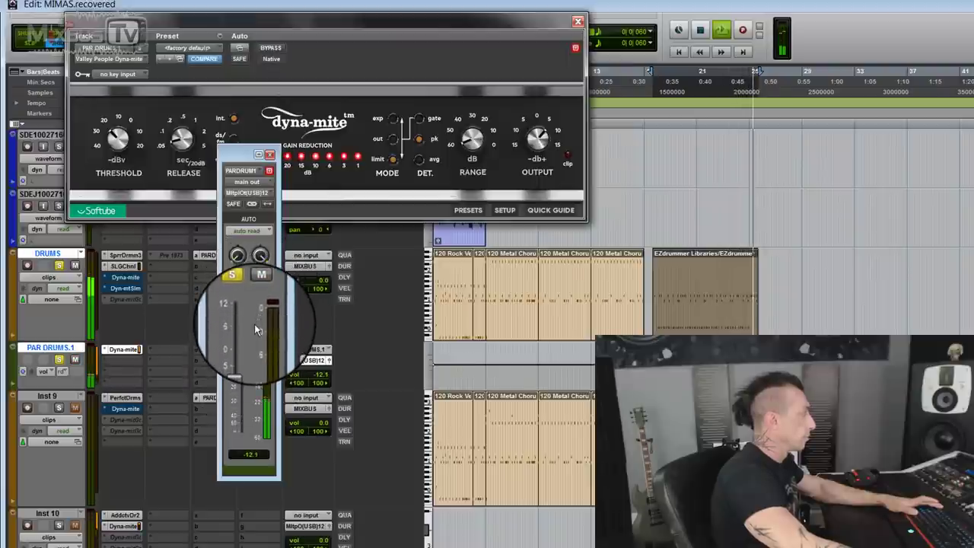
{"action": "left_click_drag", "start_coordinate": [245, 361], "coordinate": [241, 378]}
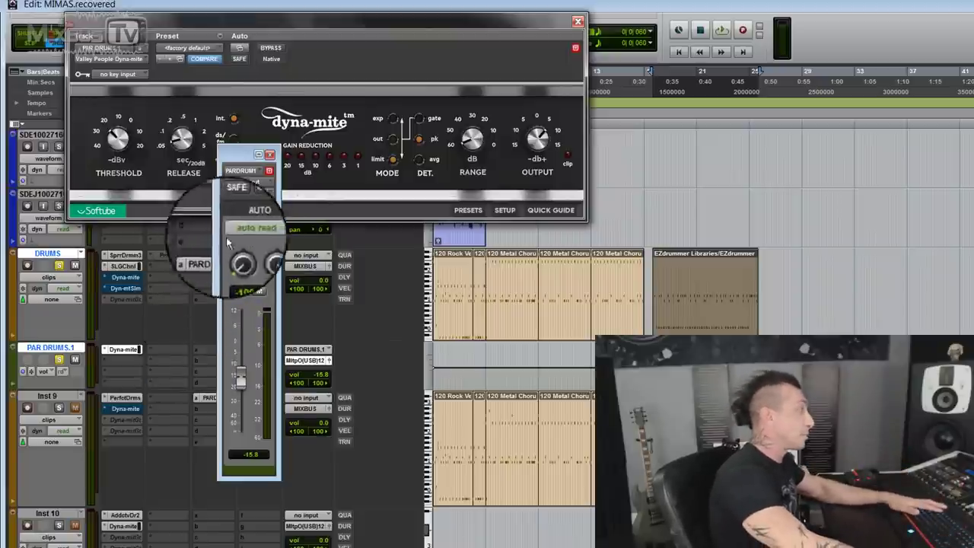
{"action": "left_click", "coordinate": [268, 156]}
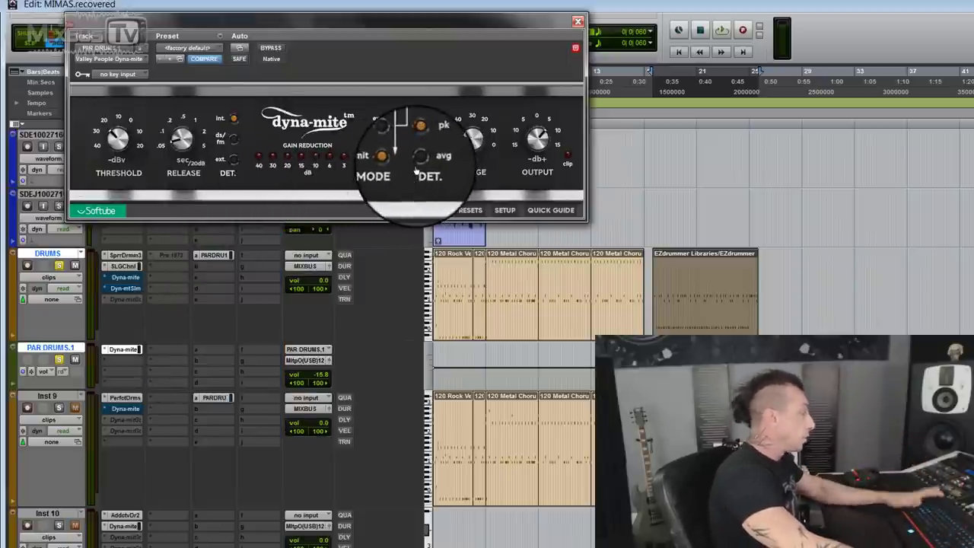
{"action": "left_click", "coordinate": [419, 159]}
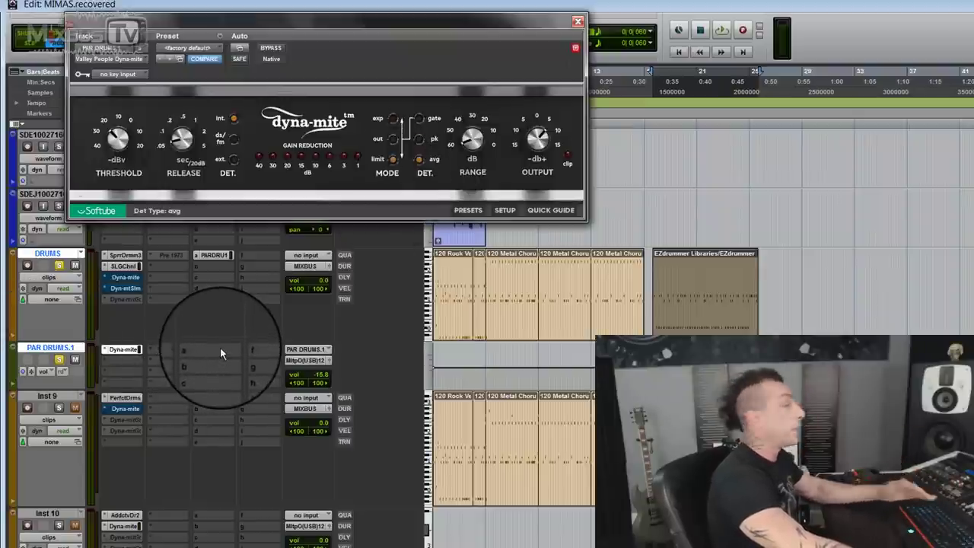
Step: Adjust the drums' send level to PAR DRUMS.1, audition it muted and unmuted, then open Superior Drummer 3
{"action": "left_click", "coordinate": [217, 256]}
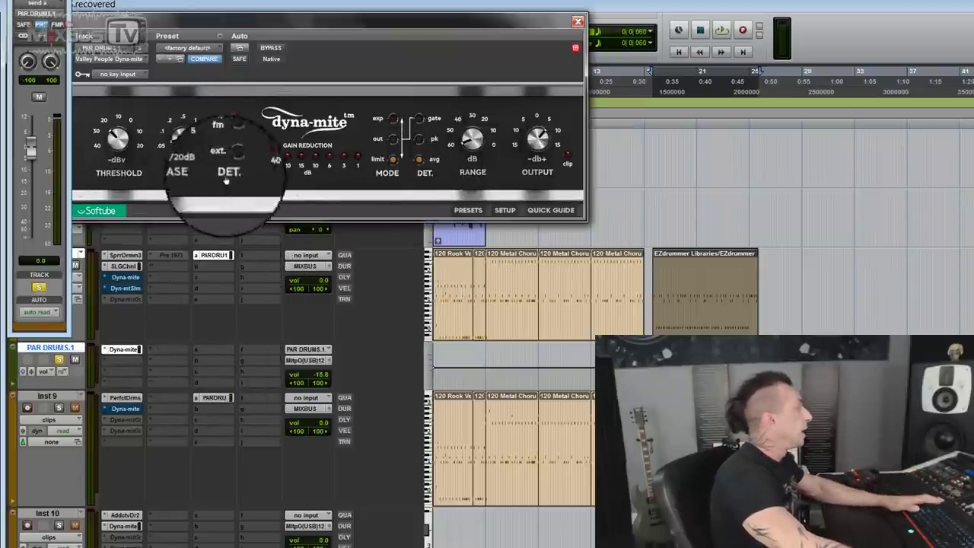
{"action": "left_click_drag", "start_coordinate": [44, 4], "coordinate": [256, 69]}
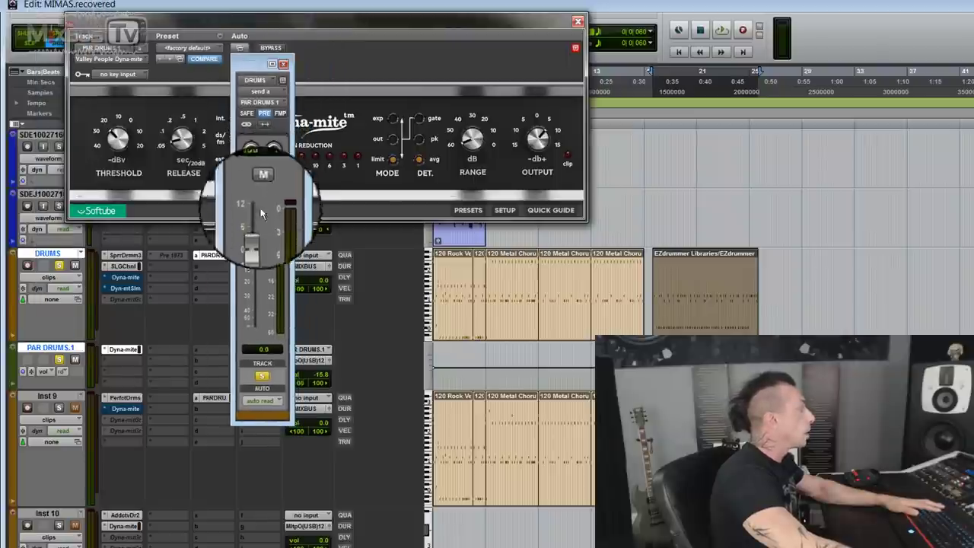
{"action": "mouse_move", "coordinate": [245, 213]}
{"action": "left_mouse_down"}
{"action": "mouse_move", "coordinate": [247, 332]}
{"action": "mouse_move", "coordinate": [242, 285]}
{"action": "mouse_move", "coordinate": [259, 242]}
{"action": "mouse_move", "coordinate": [256, 279]}
{"action": "mouse_move", "coordinate": [259, 212]}
{"action": "left_mouse_up"}
{"action": "key", "text": "space"}
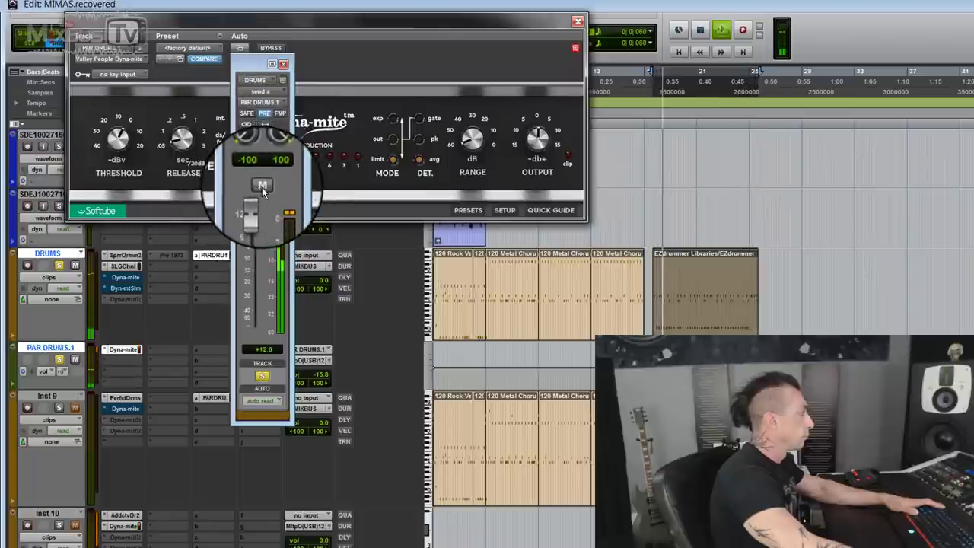
{"action": "left_click", "coordinate": [261, 186]}
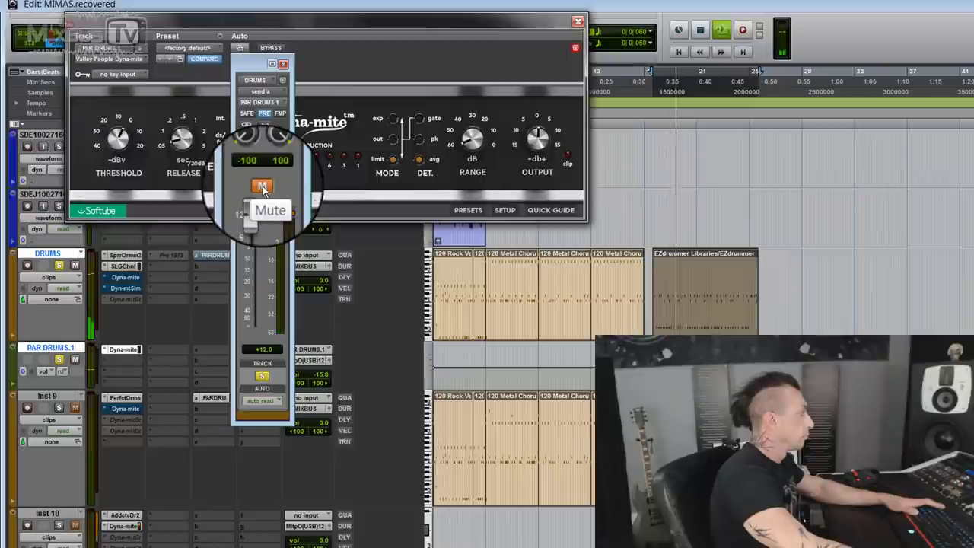
{"action": "left_click", "coordinate": [262, 186]}
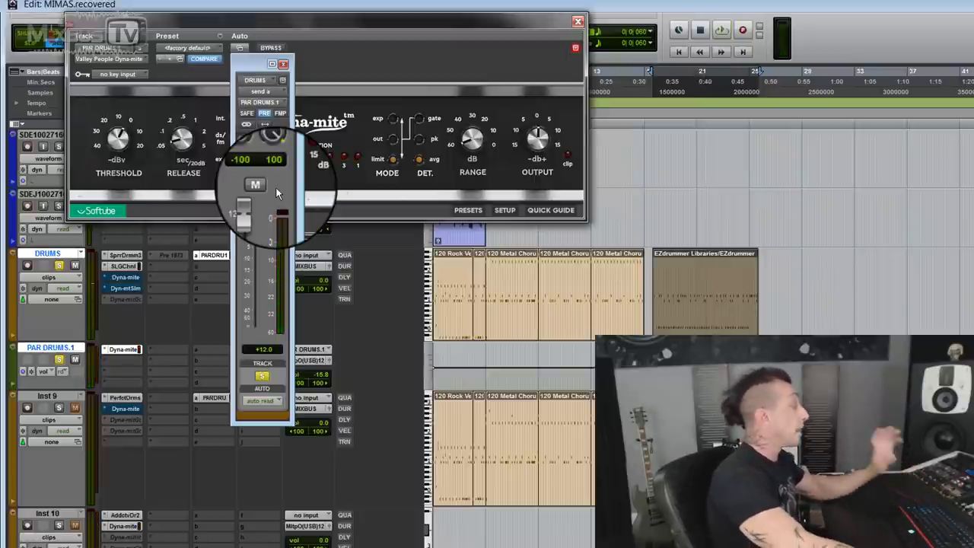
{"action": "left_click", "coordinate": [132, 255]}
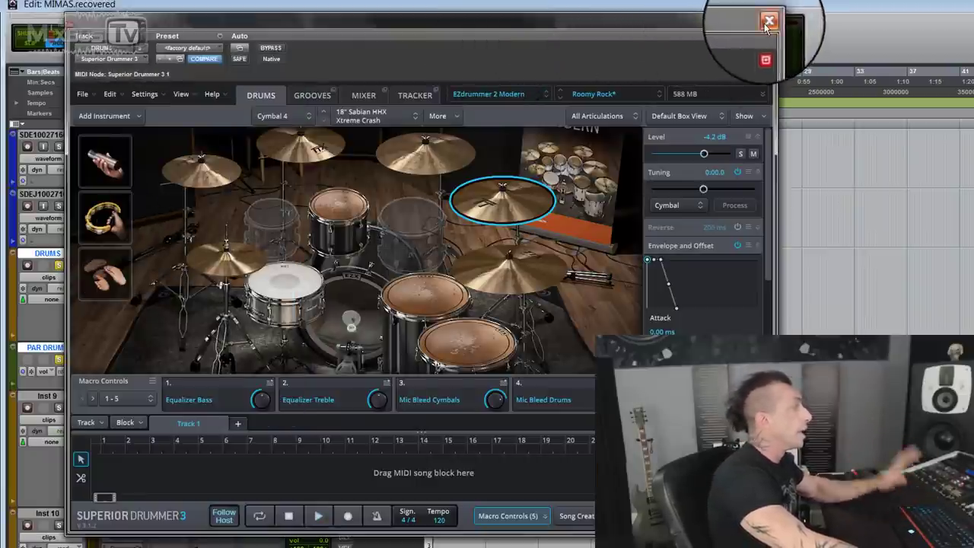
Step: Close Superior Drummer 3, solo Inst 9, check its Perfect Drums instrument, and move the playhead to bar 5
{"action": "left_click", "coordinate": [769, 21]}
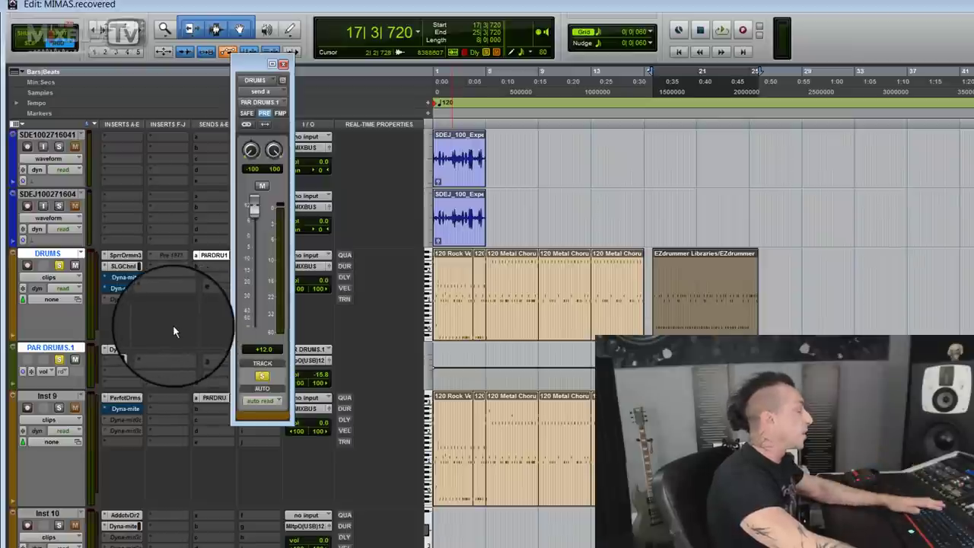
{"action": "left_click_drag", "start_coordinate": [128, 349], "coordinate": [133, 357]}
{"action": "left_click", "coordinate": [59, 408]}
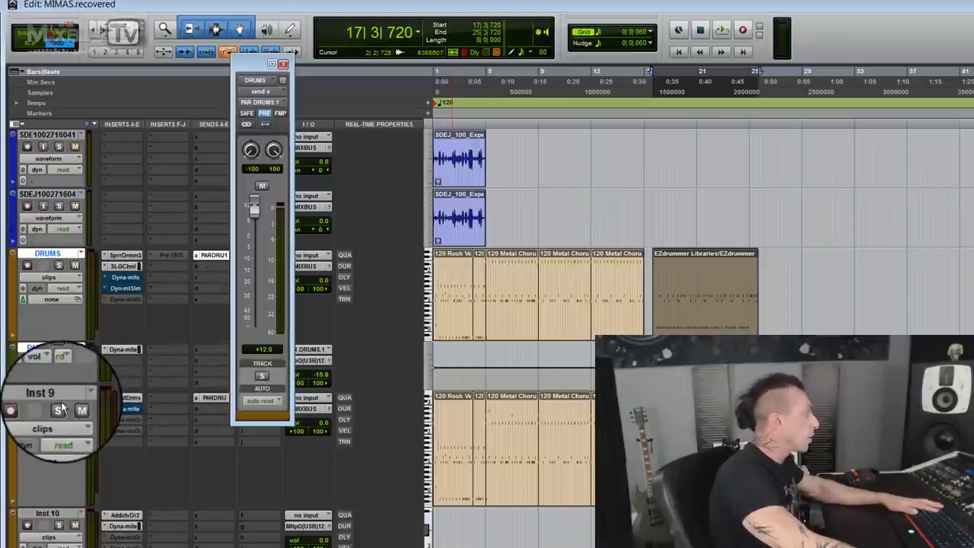
{"action": "left_click", "coordinate": [123, 397]}
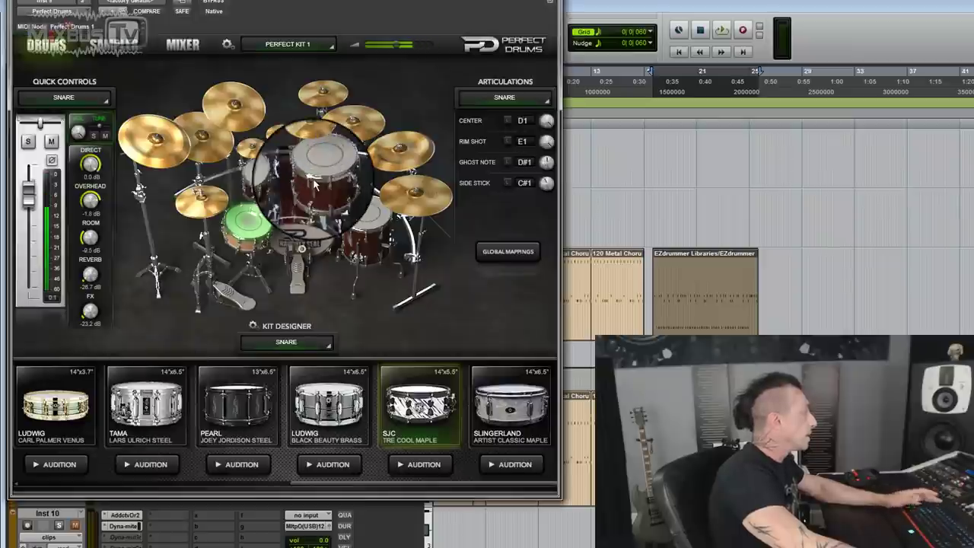
{"action": "left_click", "coordinate": [547, 13]}
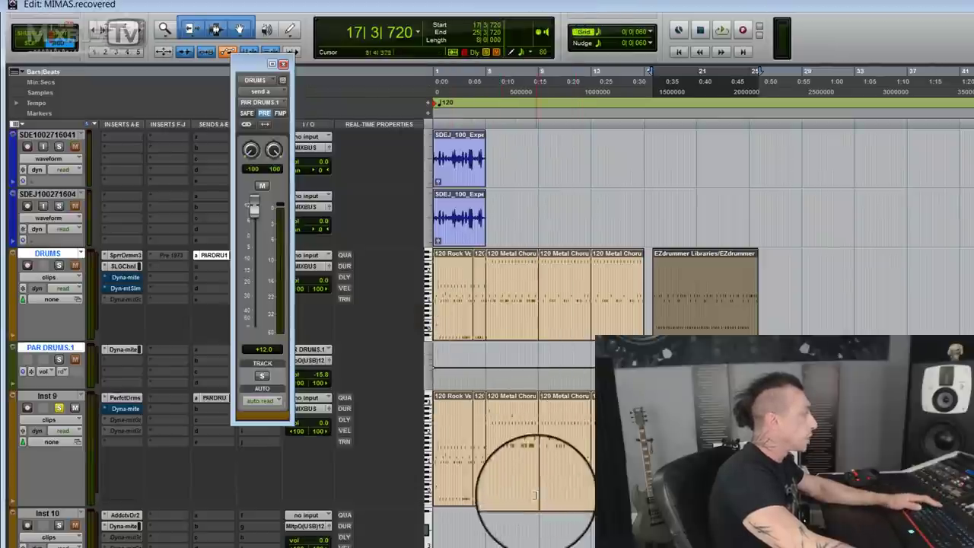
{"action": "left_click", "coordinate": [511, 467]}
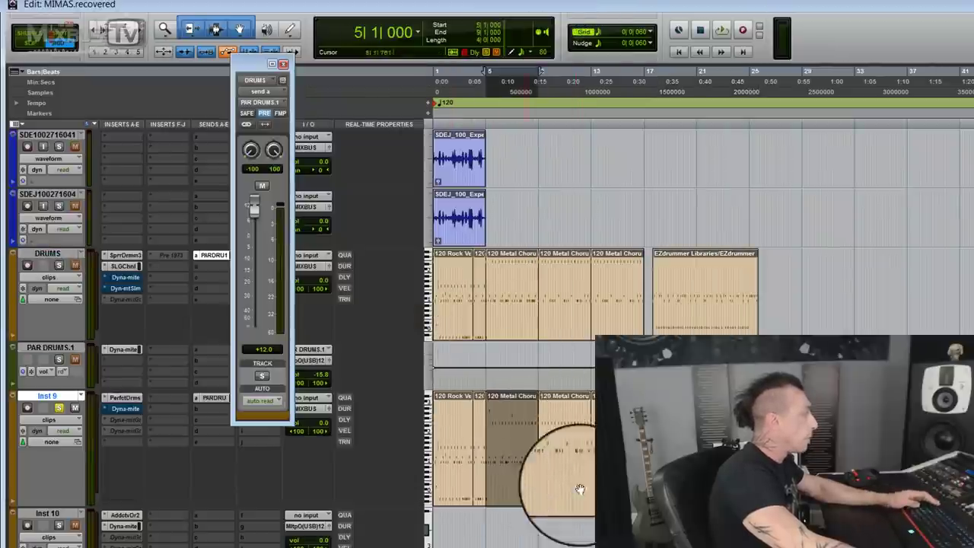
Step: Open Inst 9's Dyna-mite window and bring it fully into view
{"action": "left_click", "coordinate": [123, 408]}
{"action": "left_click_drag", "start_coordinate": [270, 6], "coordinate": [299, 57]}
{"action": "left_click", "coordinate": [290, 266]}
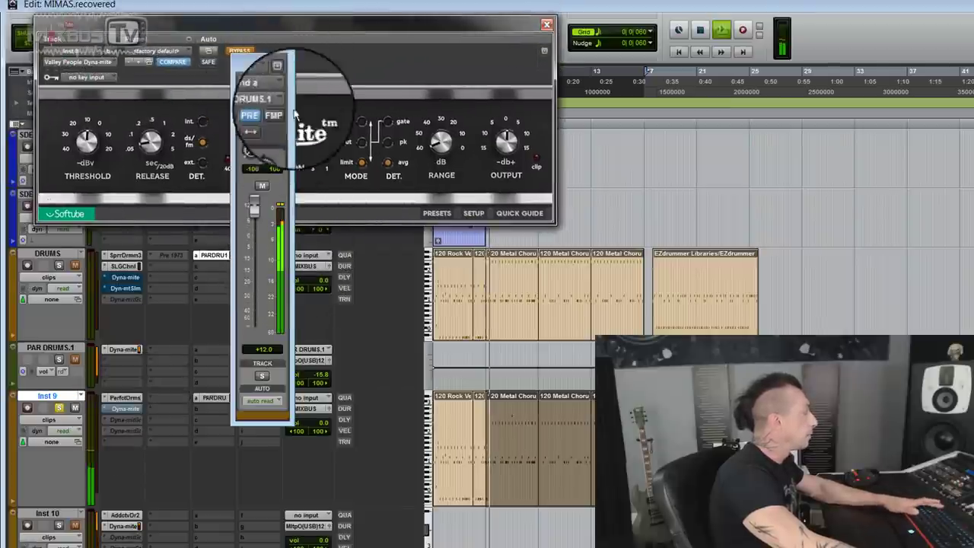
Step: Close the floating fader window, re-enable Inst 9's Dyna-mite, and restart playback
{"action": "left_click", "coordinate": [283, 65]}
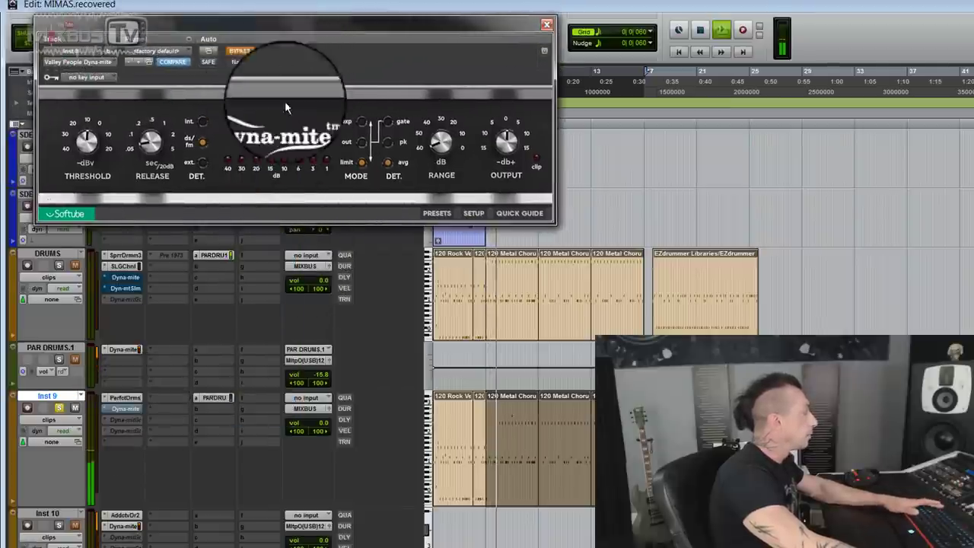
{"action": "left_click", "coordinate": [240, 52]}
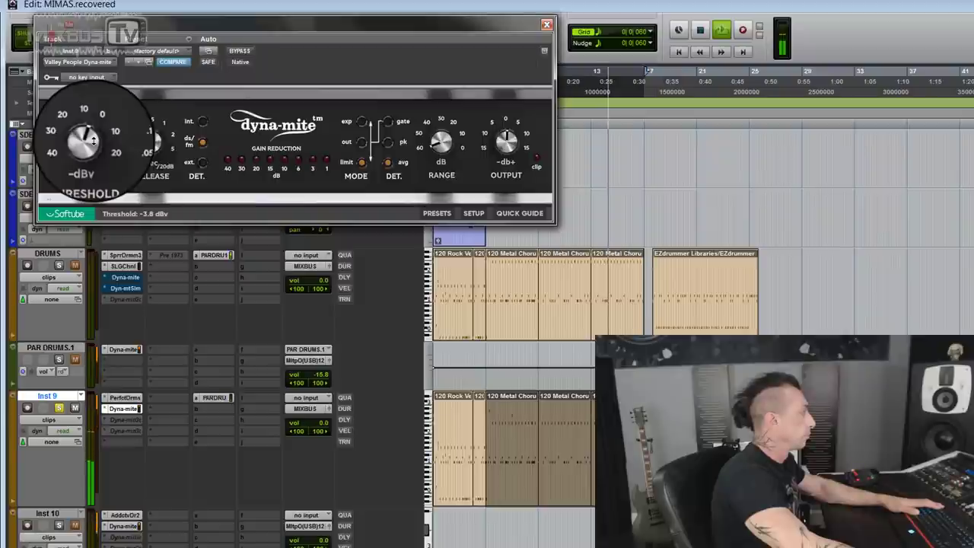
{"action": "key", "text": "space"}
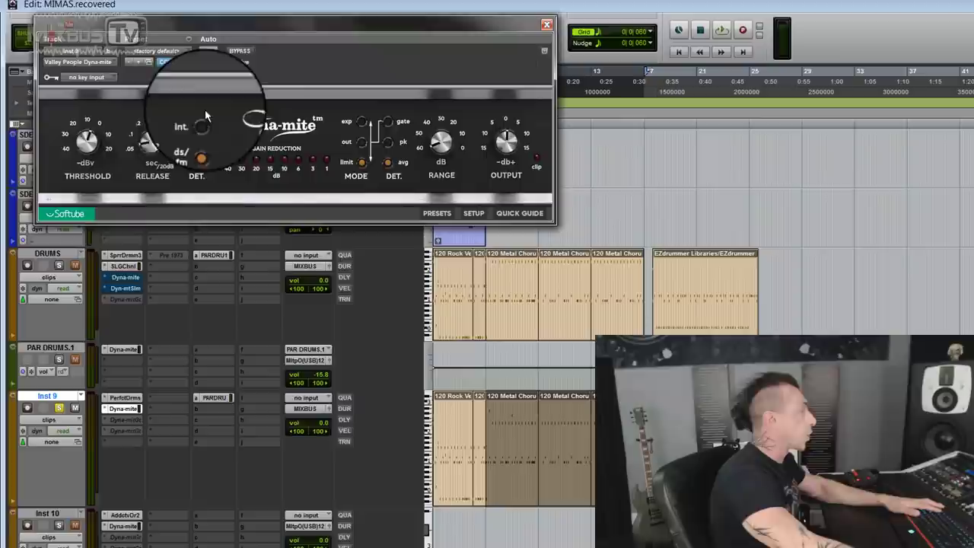
{"action": "key", "text": "space"}
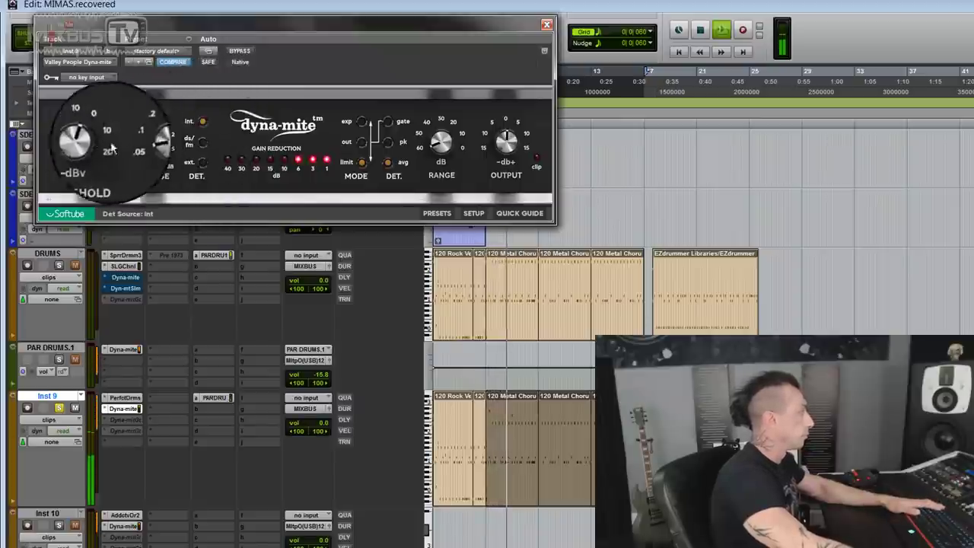
Step: Switch to ds/fm source and peak detection, lower the output, retune the threshold, and compare against bypass
{"action": "left_click_drag", "start_coordinate": [94, 157], "coordinate": [93, 144]}
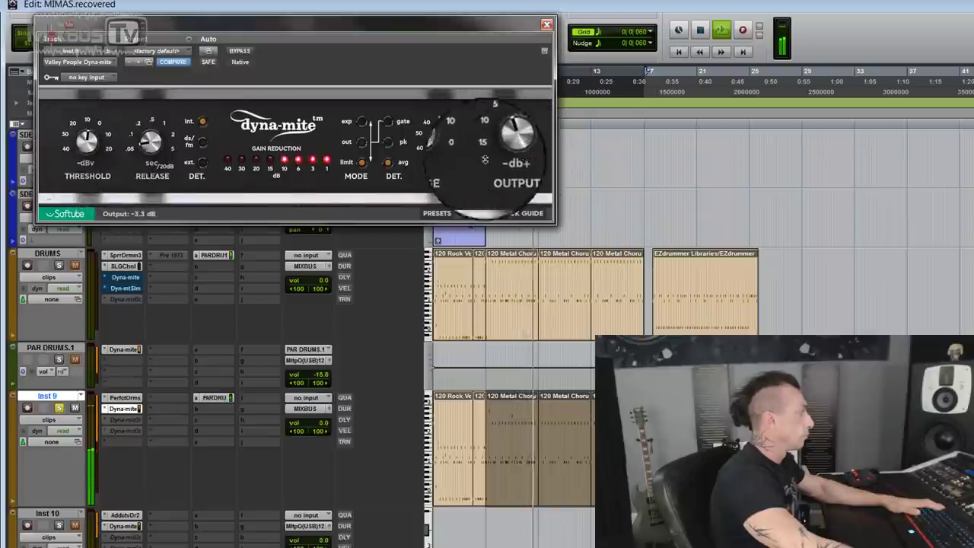
{"action": "left_click", "coordinate": [203, 142]}
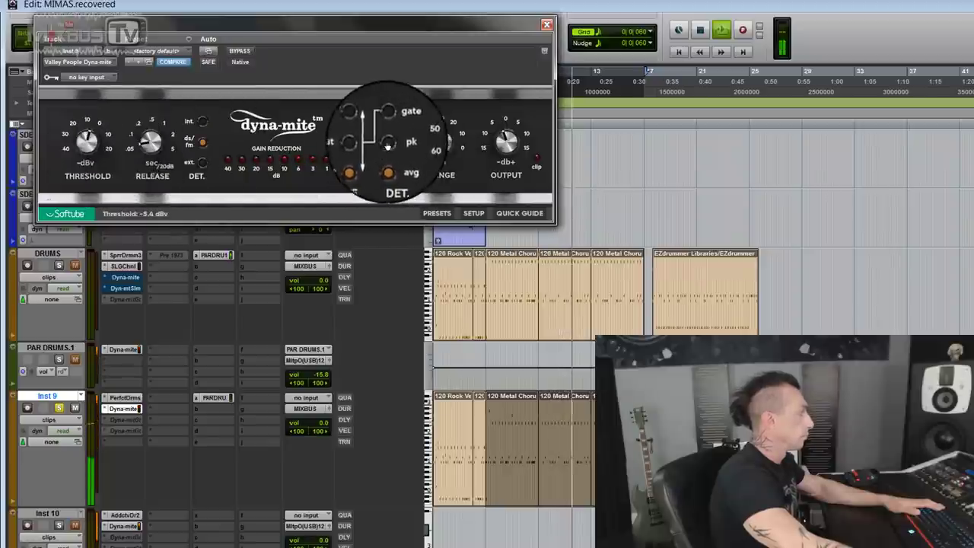
{"action": "left_click", "coordinate": [388, 141]}
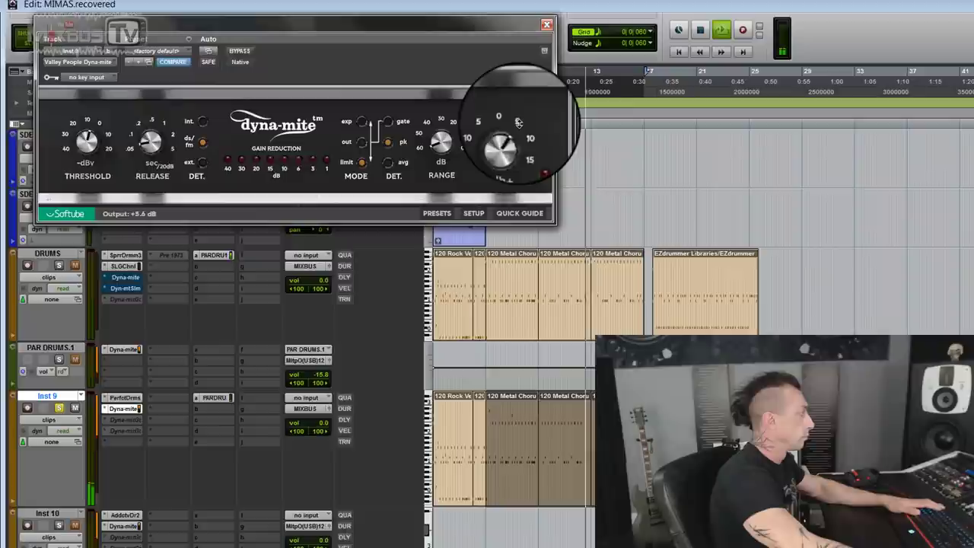
{"action": "left_click_drag", "start_coordinate": [517, 121], "coordinate": [517, 144]}
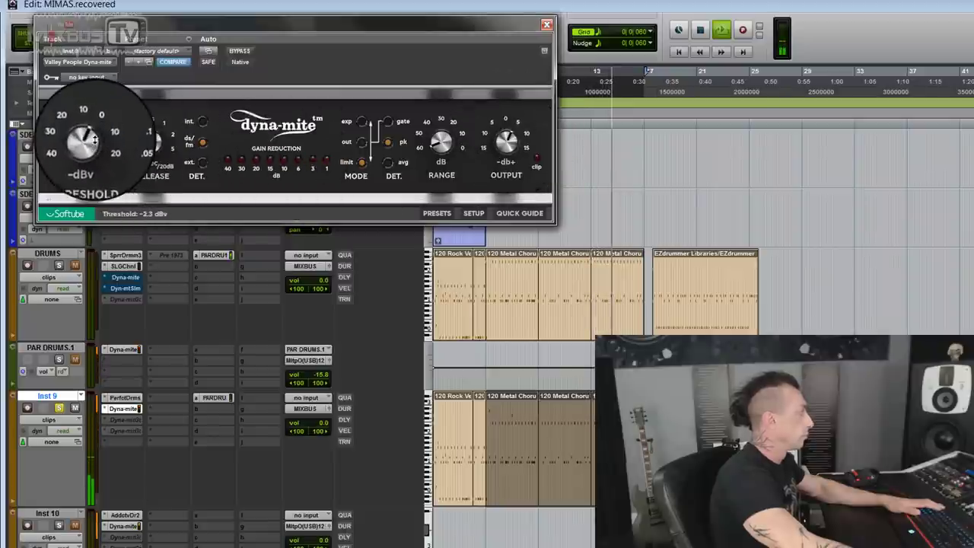
{"action": "left_click_drag", "start_coordinate": [98, 130], "coordinate": [98, 156]}
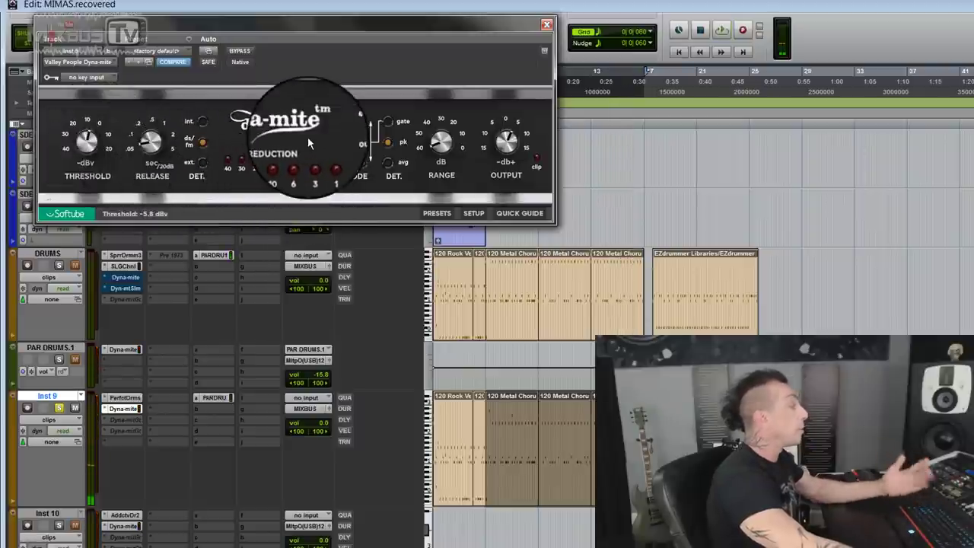
{"action": "left_click", "coordinate": [241, 51]}
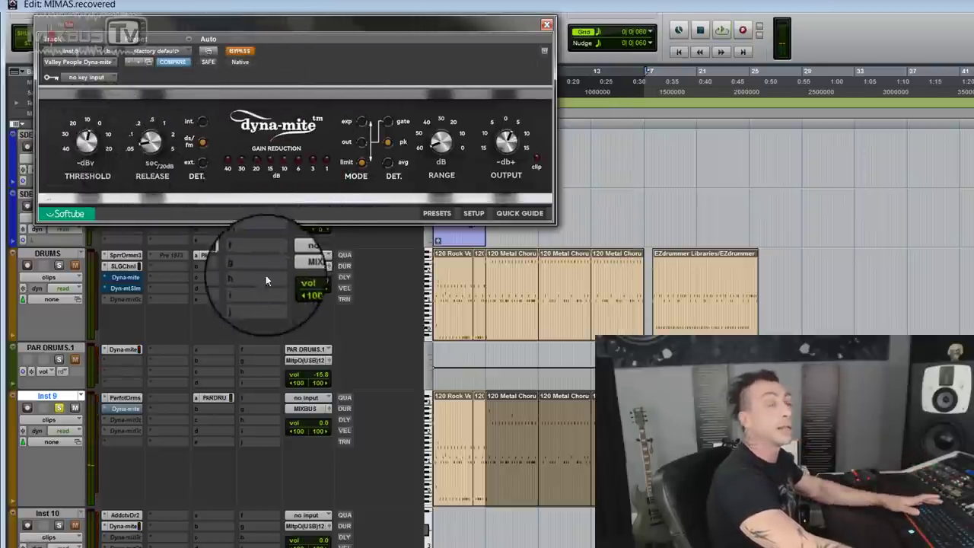
{"action": "key", "text": "space"}
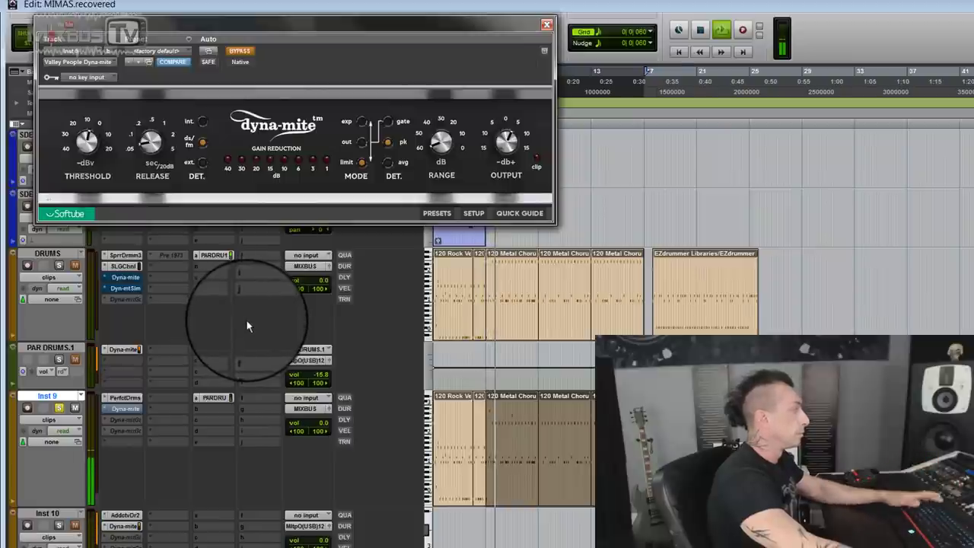
{"action": "left_click", "coordinate": [240, 50]}
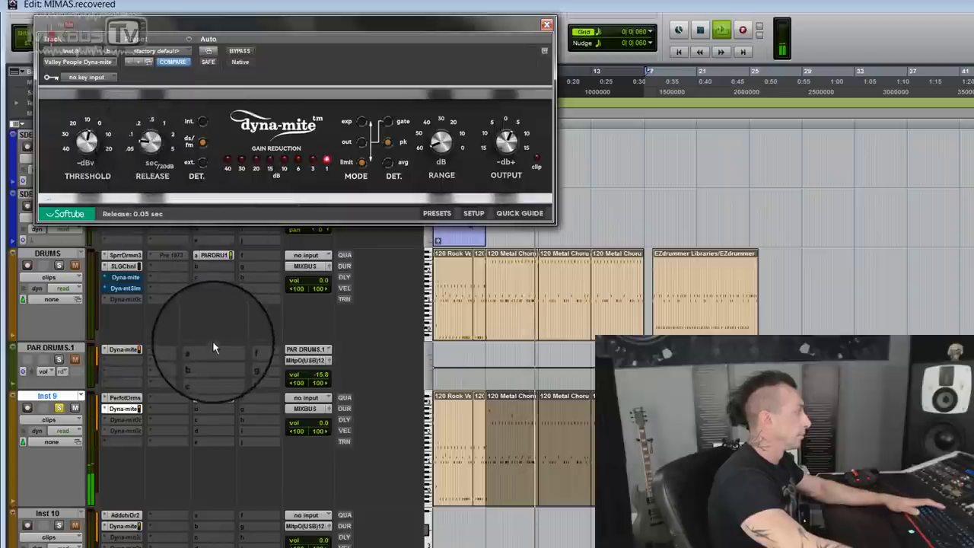
{"action": "key", "text": "space"}
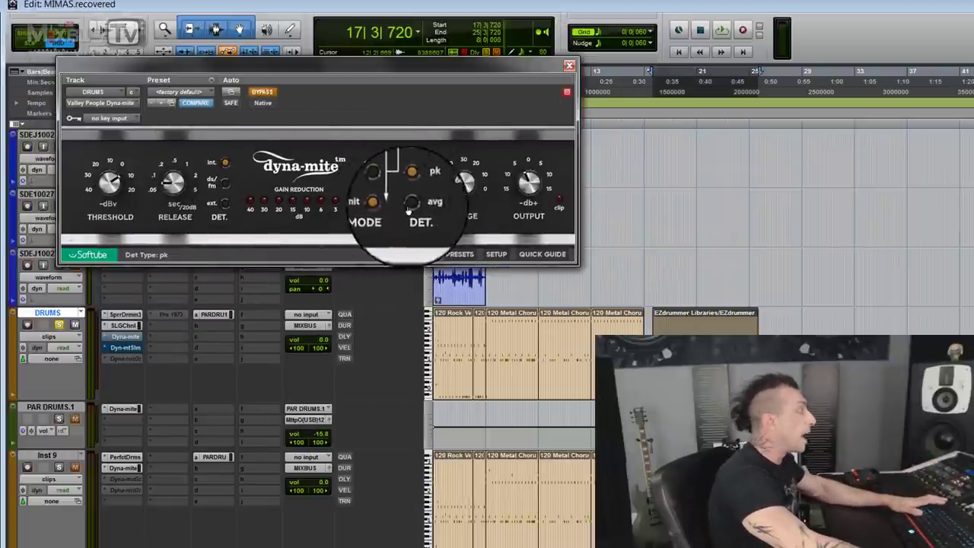
Step: Set the DRUMS Dyna-mite detector to gate and lower its threshold to about -3.5 dBv during playback
{"action": "left_click", "coordinate": [412, 165]}
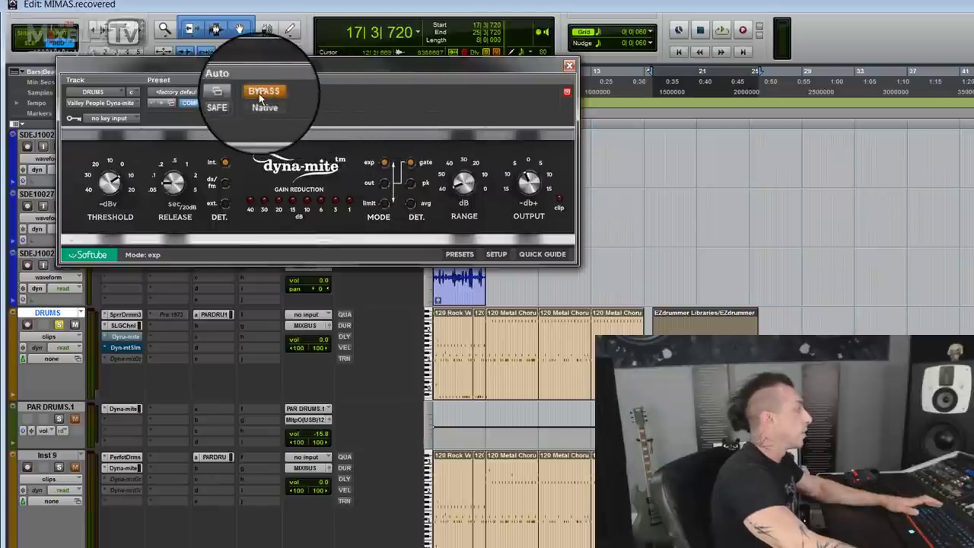
{"action": "key", "text": "space"}
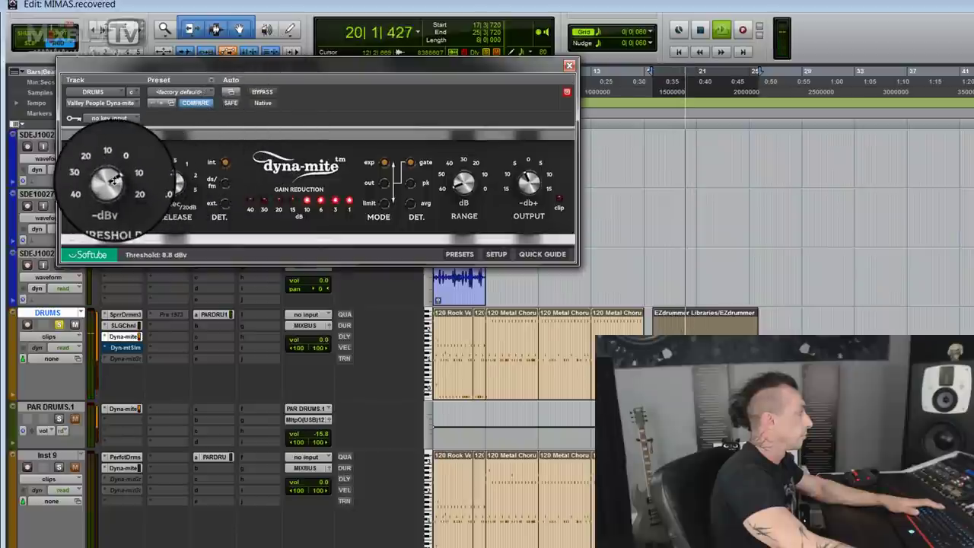
{"action": "left_click_drag", "start_coordinate": [114, 180], "coordinate": [116, 201]}
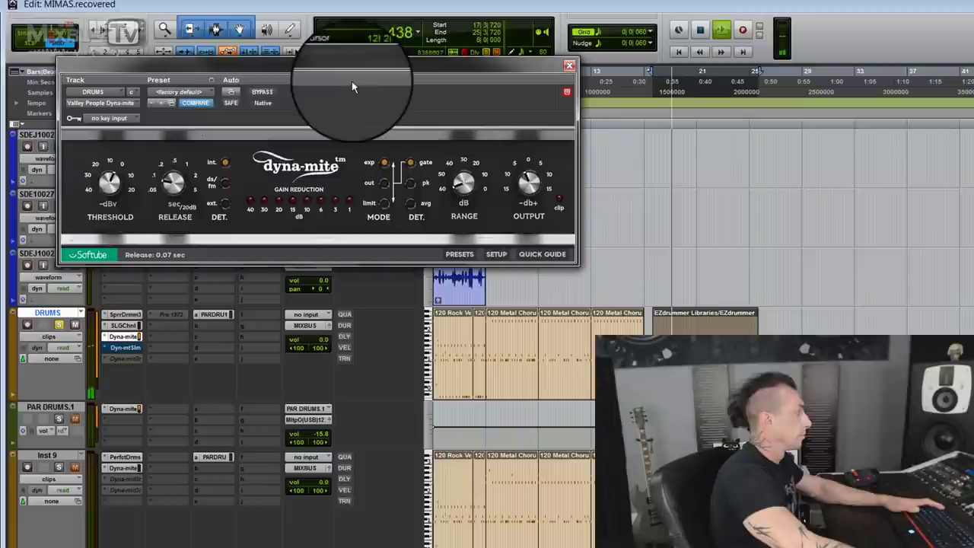
{"action": "key", "text": "space"}
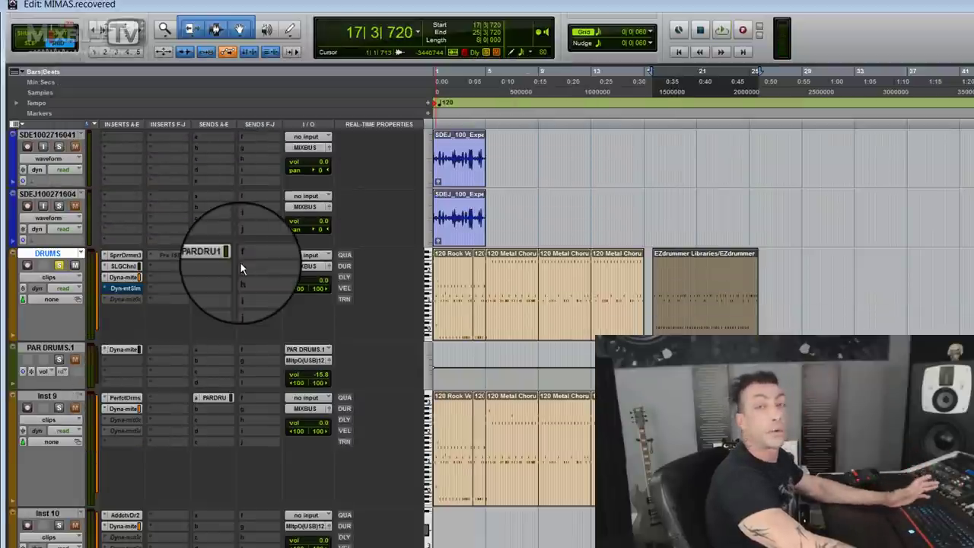
Step: On Inst 9's Dyna-mite, sweep threshold up to 4.2 then down to -2.3 dBv, trying ds/fm before internal
{"action": "left_click", "coordinate": [121, 408]}
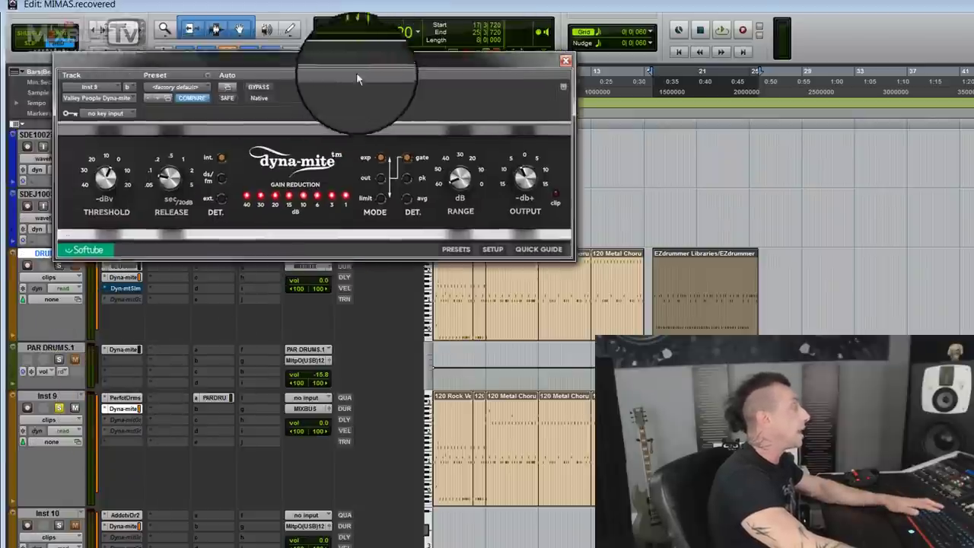
{"action": "left_click_drag", "start_coordinate": [356, 79], "coordinate": [354, 94]}
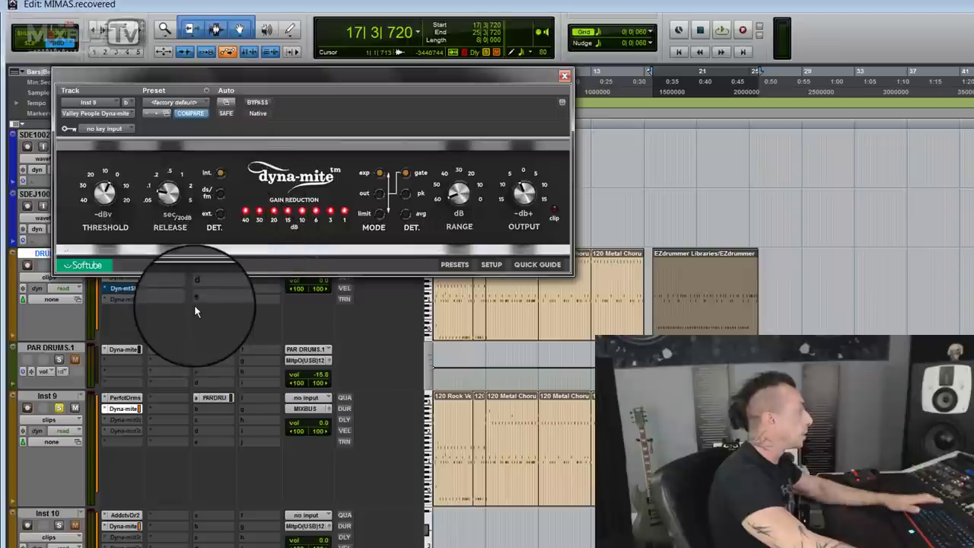
{"action": "key", "text": "space"}
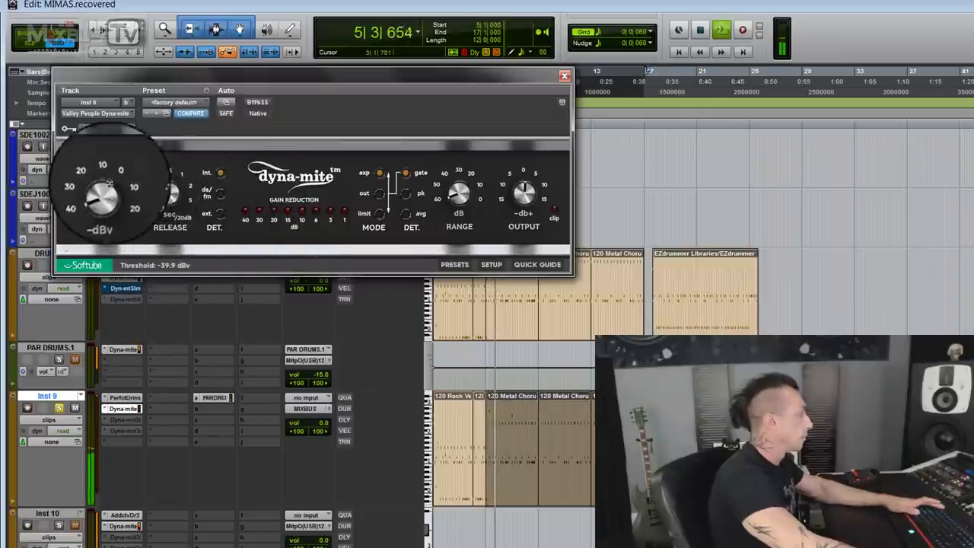
{"action": "left_click_drag", "start_coordinate": [109, 183], "coordinate": [106, 118]}
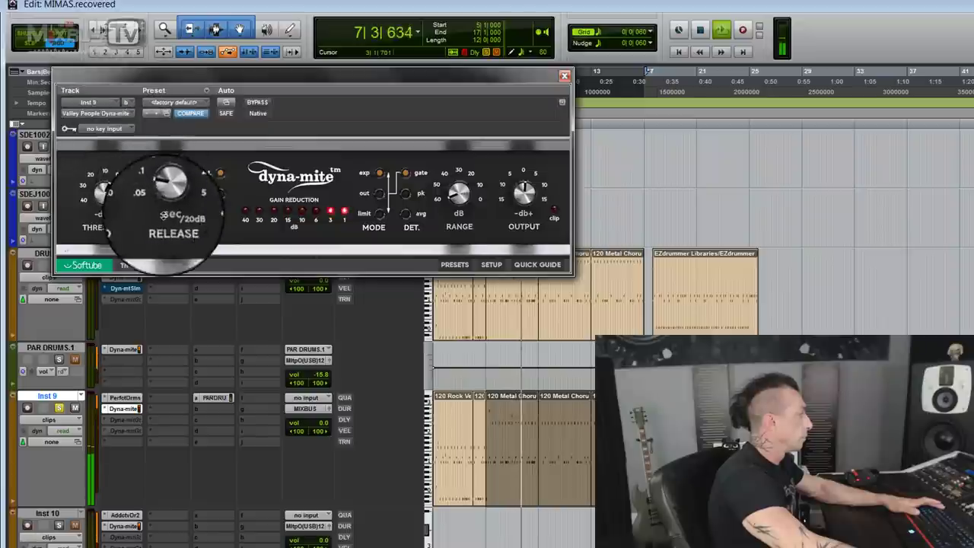
{"action": "left_click_drag", "start_coordinate": [113, 178], "coordinate": [105, 200]}
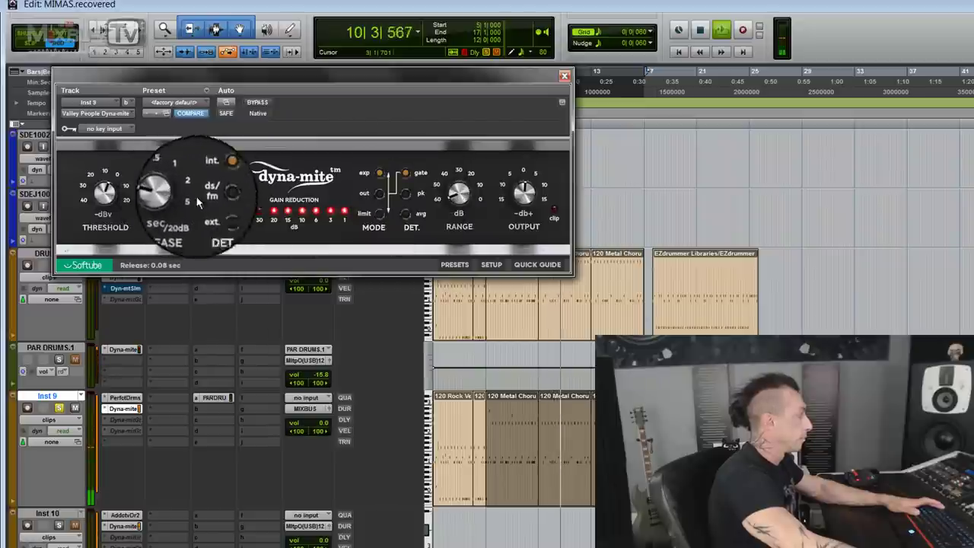
{"action": "left_click", "coordinate": [218, 193]}
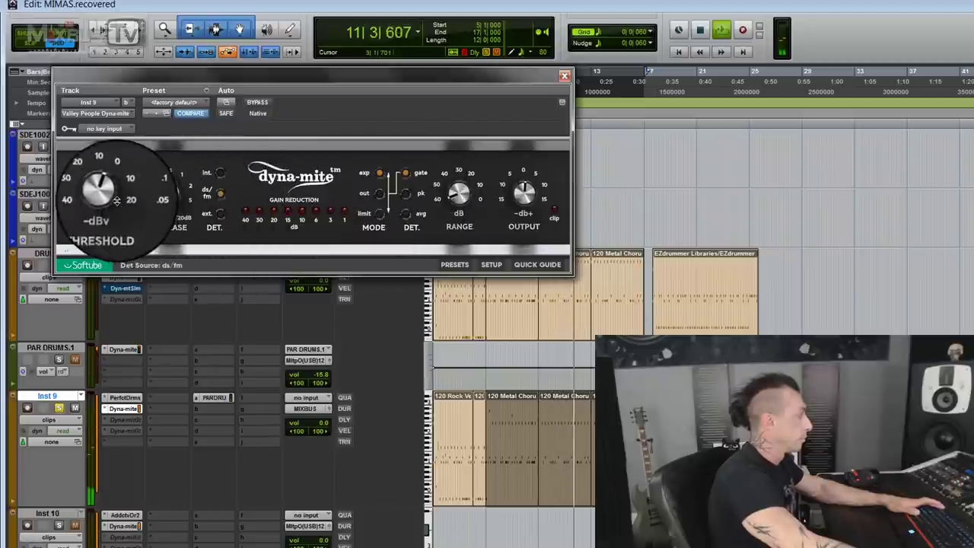
{"action": "left_click", "coordinate": [220, 172]}
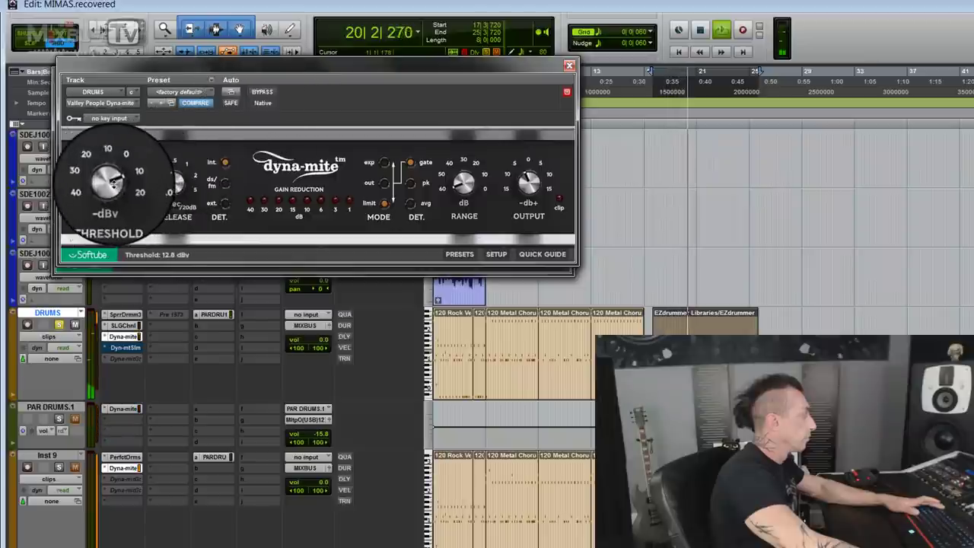
Step: Lower the DRUMS threshold to about -3.5 dBv and shorten the release to 0.05 sec
{"action": "left_click_drag", "start_coordinate": [112, 181], "coordinate": [112, 192]}
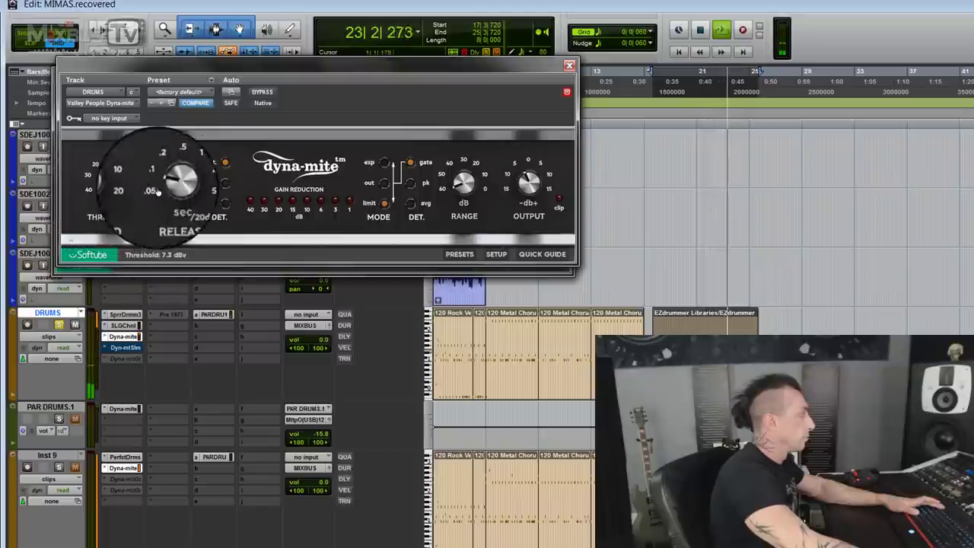
{"action": "left_click_drag", "start_coordinate": [174, 185], "coordinate": [170, 240]}
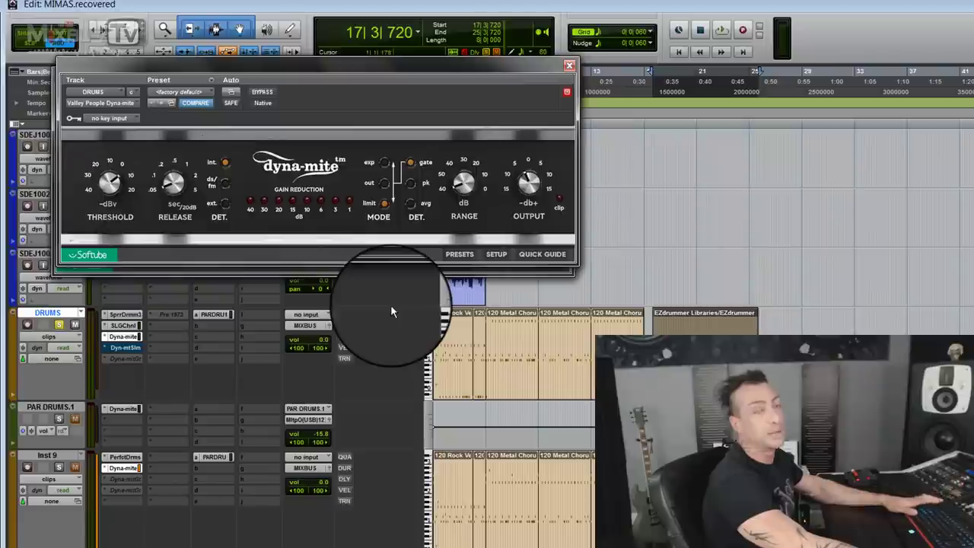
Step: Close the Dyna-mite compressor and bring up the Dyna-mite Gate on DRUMS
{"action": "left_click", "coordinate": [122, 336]}
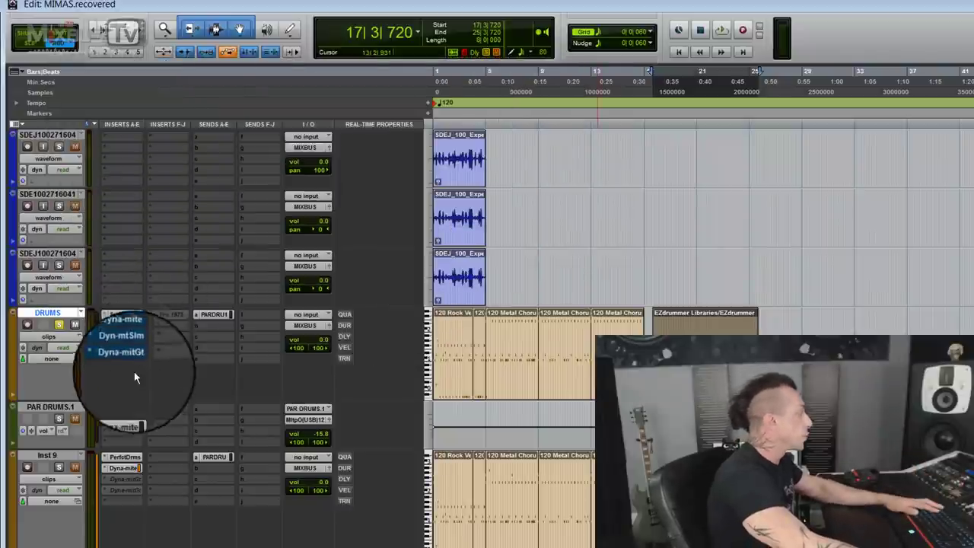
{"action": "left_click", "coordinate": [125, 358]}
{"action": "left_click_drag", "start_coordinate": [267, 54], "coordinate": [264, 0]}
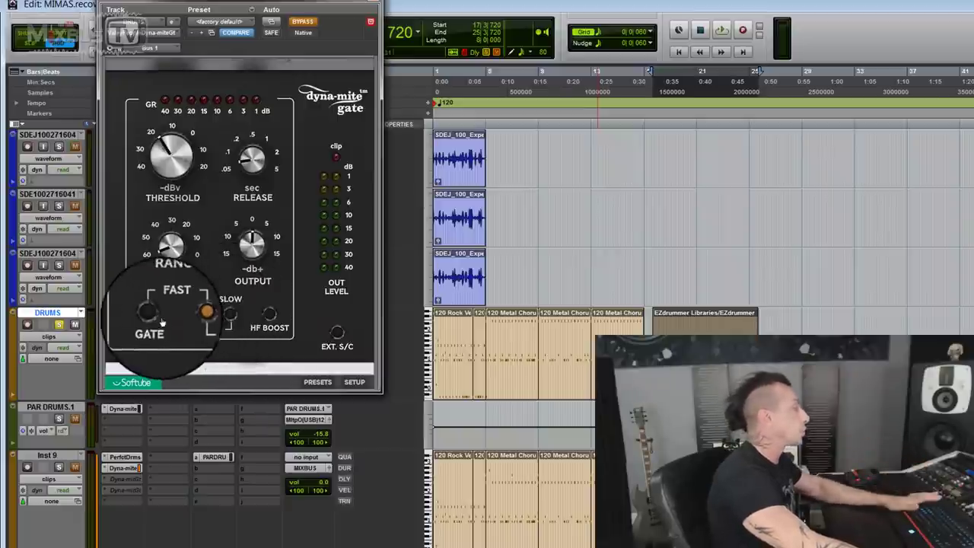
Step: Try slow then fast gate attack and raise the gate threshold to about 10.3 dBv during playback
{"action": "left_click", "coordinate": [192, 311]}
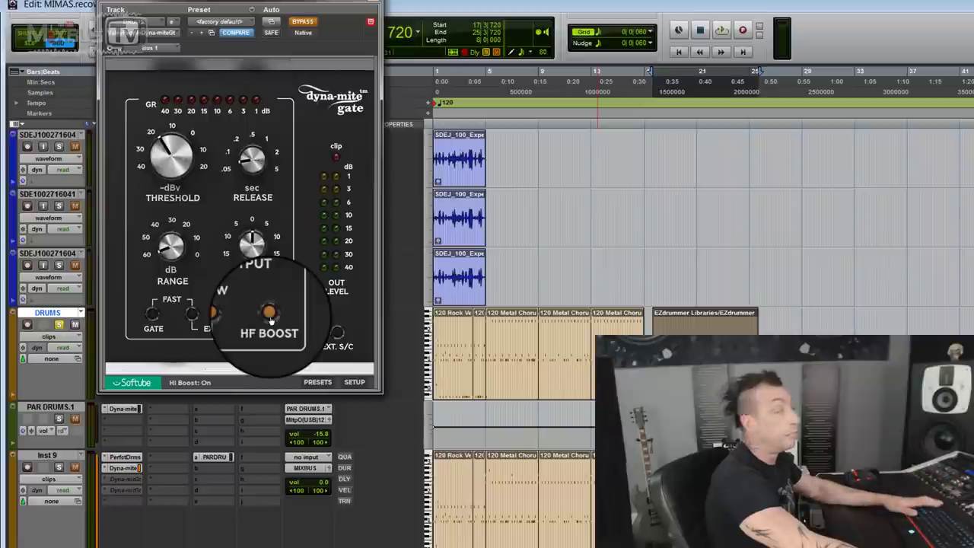
{"action": "left_click", "coordinate": [194, 308]}
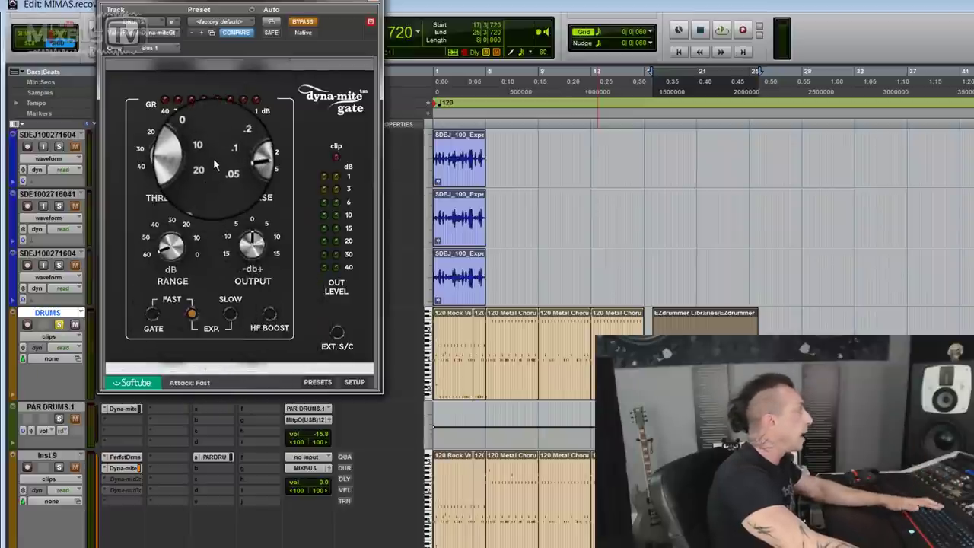
{"action": "key", "text": "space"}
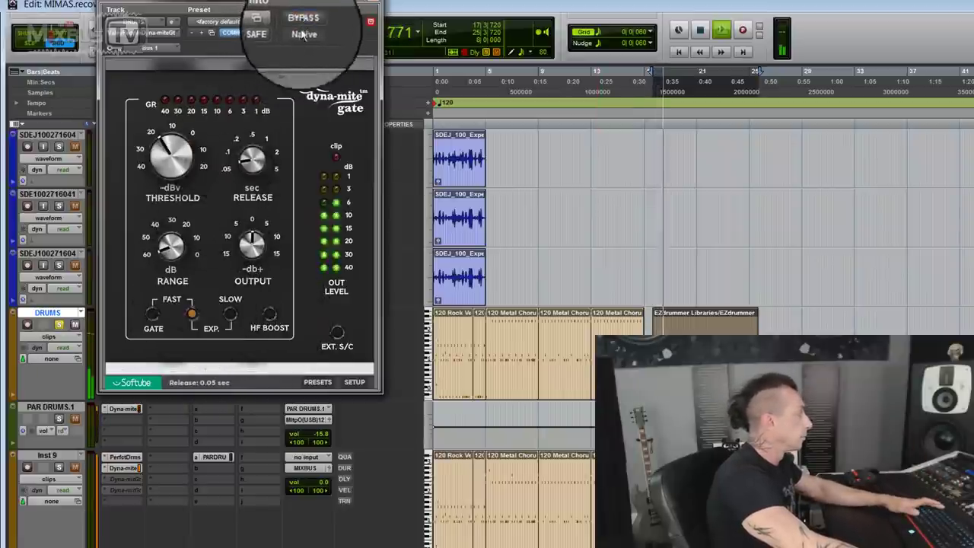
{"action": "mouse_move", "coordinate": [178, 162]}
{"action": "left_mouse_down"}
{"action": "mouse_move", "coordinate": [177, 119]}
{"action": "mouse_move", "coordinate": [167, 156]}
{"action": "left_mouse_up"}
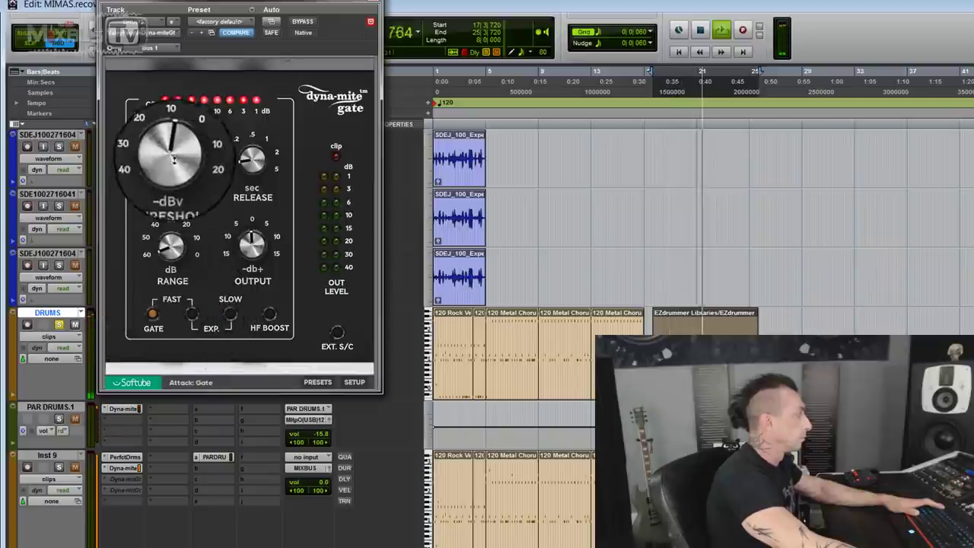
Step: Lower the gate threshold to about -11.9 dBv, set release to 0.05 s, and test HF Boost on and off
{"action": "mouse_move", "coordinate": [174, 150]}
{"action": "left_mouse_down"}
{"action": "mouse_move", "coordinate": [175, 181]}
{"action": "mouse_move", "coordinate": [176, 167]}
{"action": "left_mouse_up"}
{"action": "mouse_move", "coordinate": [255, 149]}
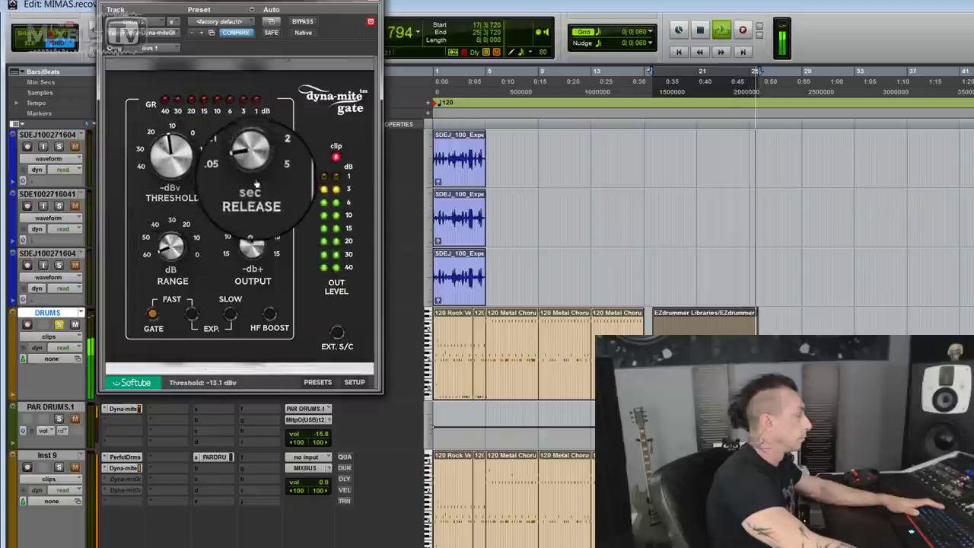
{"action": "left_click_drag", "start_coordinate": [255, 148], "coordinate": [255, 154]}
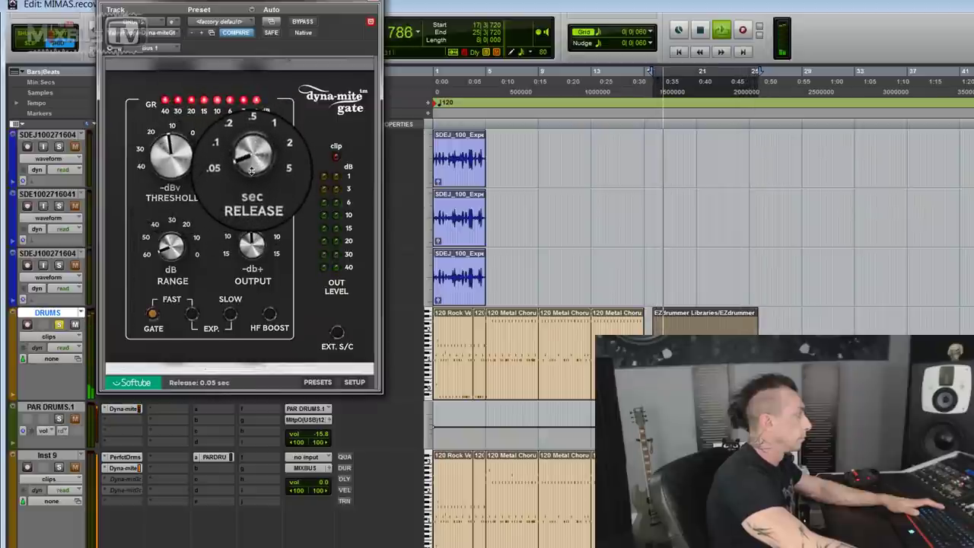
{"action": "left_click", "coordinate": [270, 314]}
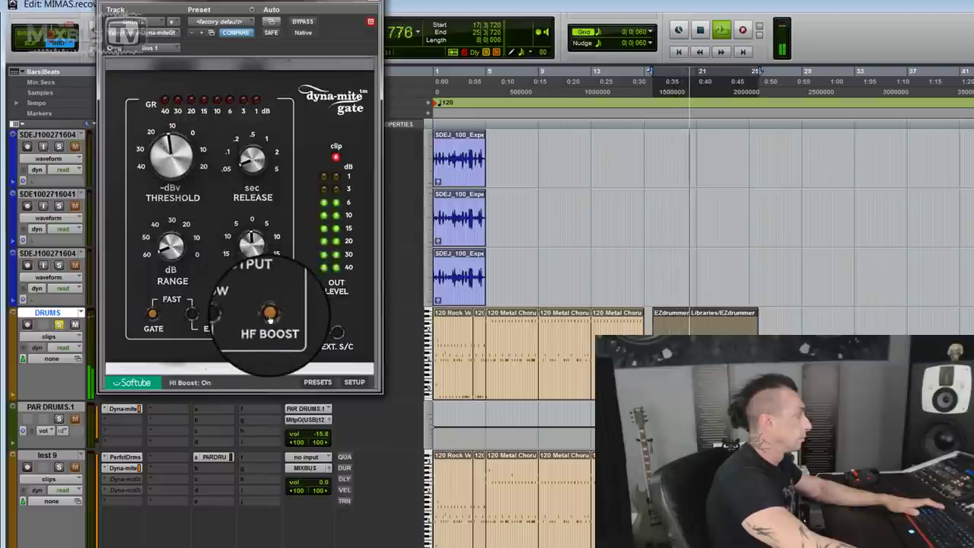
{"action": "left_click", "coordinate": [270, 314]}
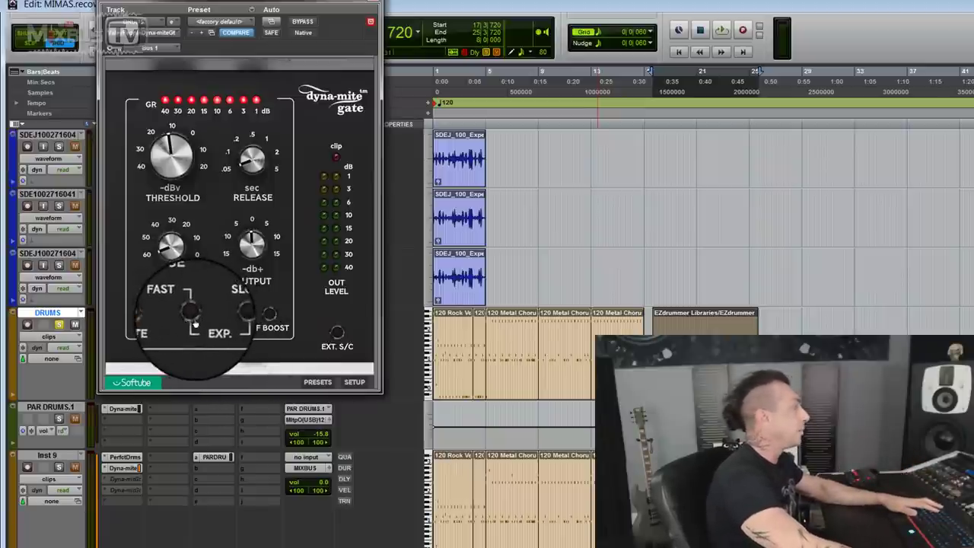
Step: Settle on fast attack, raise the gate threshold to about -7.7 dBv during playback, and close the gate window
{"action": "left_click", "coordinate": [196, 323]}
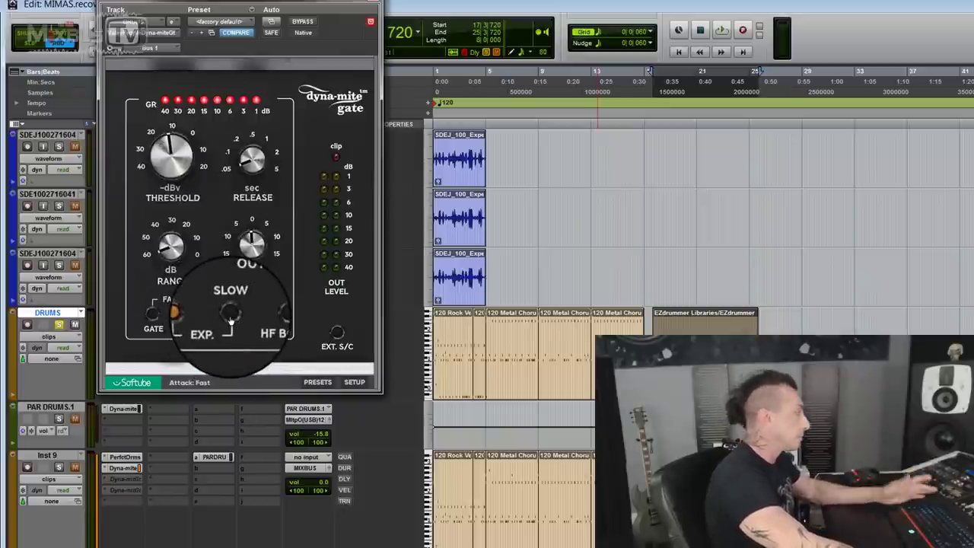
{"action": "left_click", "coordinate": [230, 315]}
{"action": "key", "text": "space"}
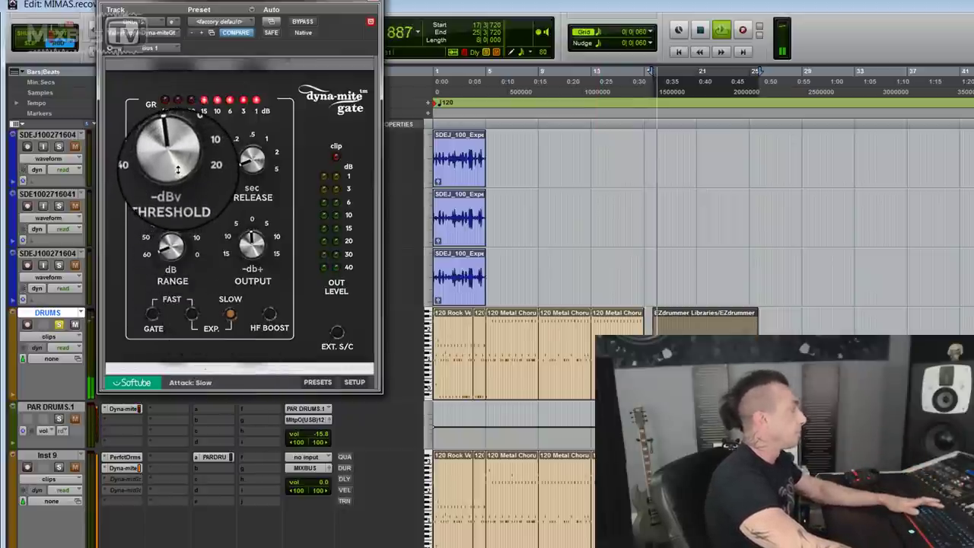
{"action": "left_click_drag", "start_coordinate": [177, 169], "coordinate": [178, 167]}
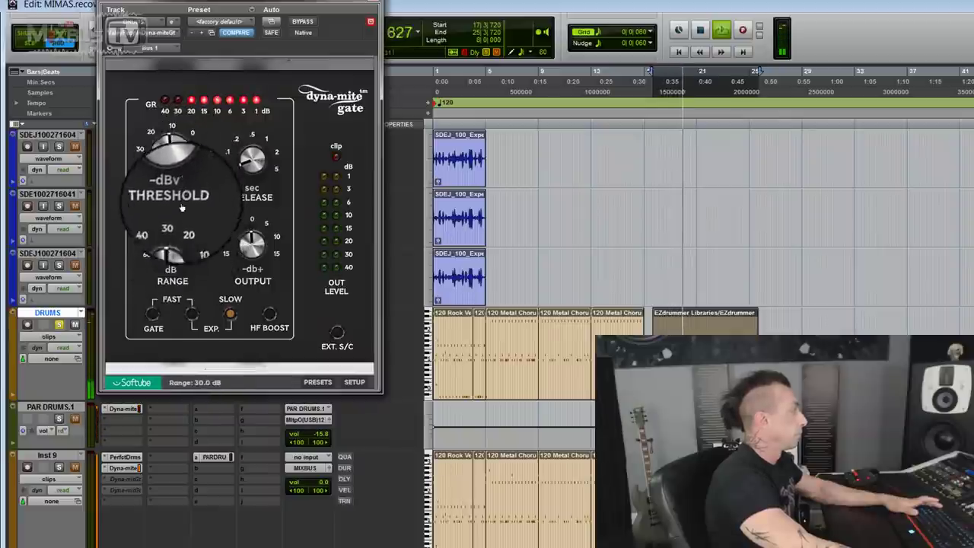
{"action": "left_click", "coordinate": [191, 314]}
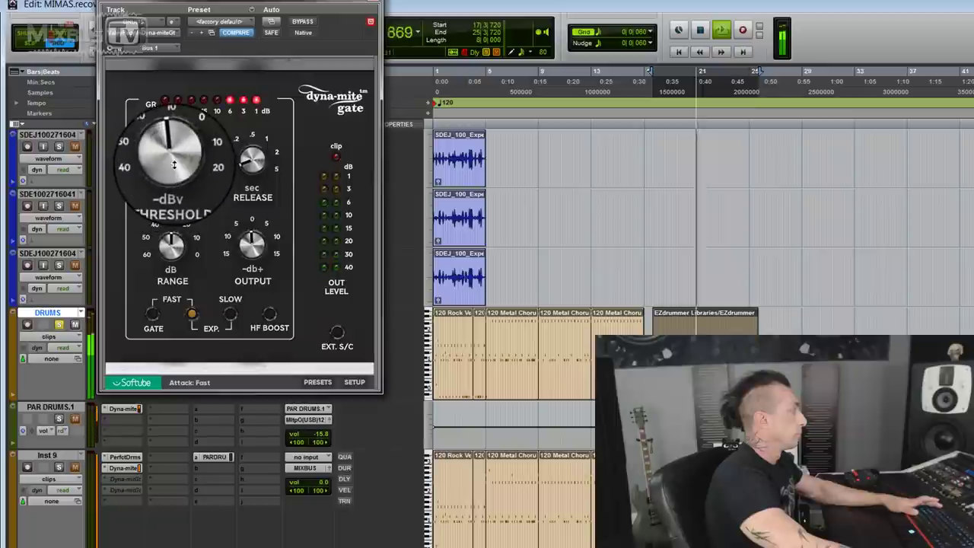
{"action": "mouse_move", "coordinate": [174, 166]}
{"action": "left_mouse_down"}
{"action": "mouse_move", "coordinate": [176, 147]}
{"action": "mouse_move", "coordinate": [176, 155]}
{"action": "left_mouse_up"}
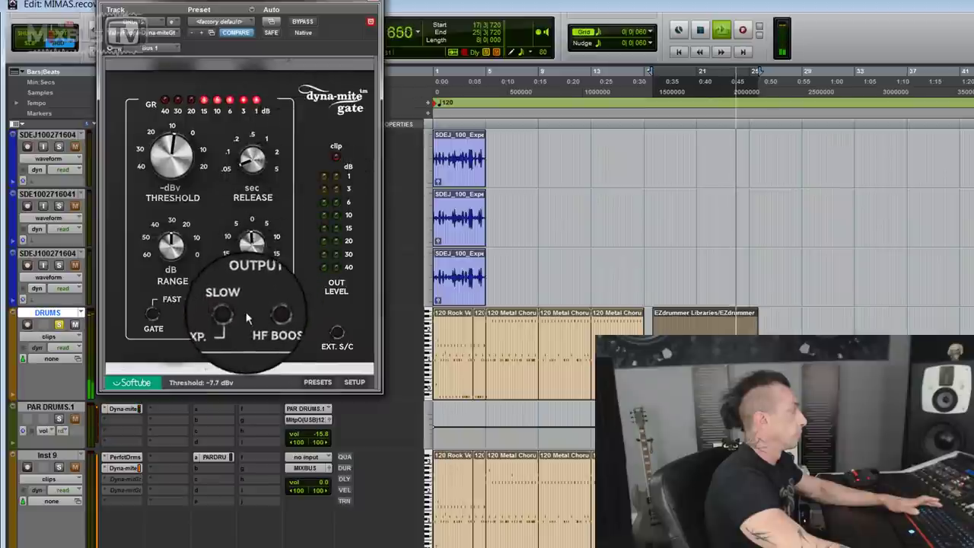
{"action": "key", "text": "space"}
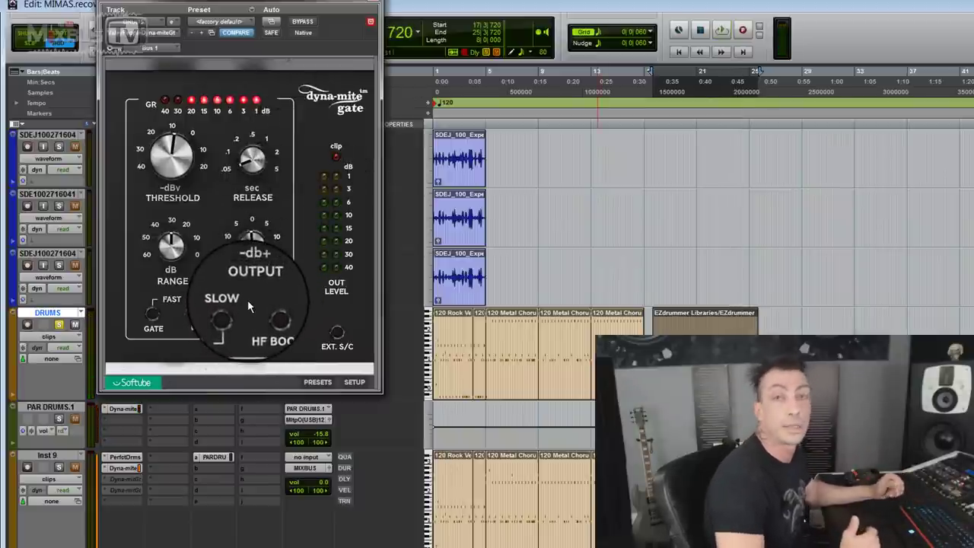
{"action": "left_click", "coordinate": [375, 3]}
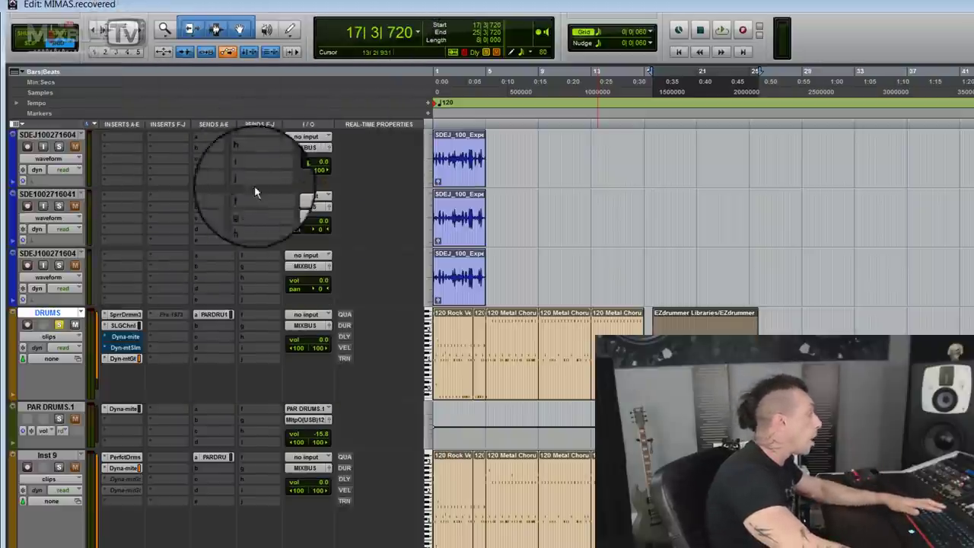
Step: Open the drums' Dyna-mite Slam, move its window aside and start playback
{"action": "left_click", "coordinate": [123, 347]}
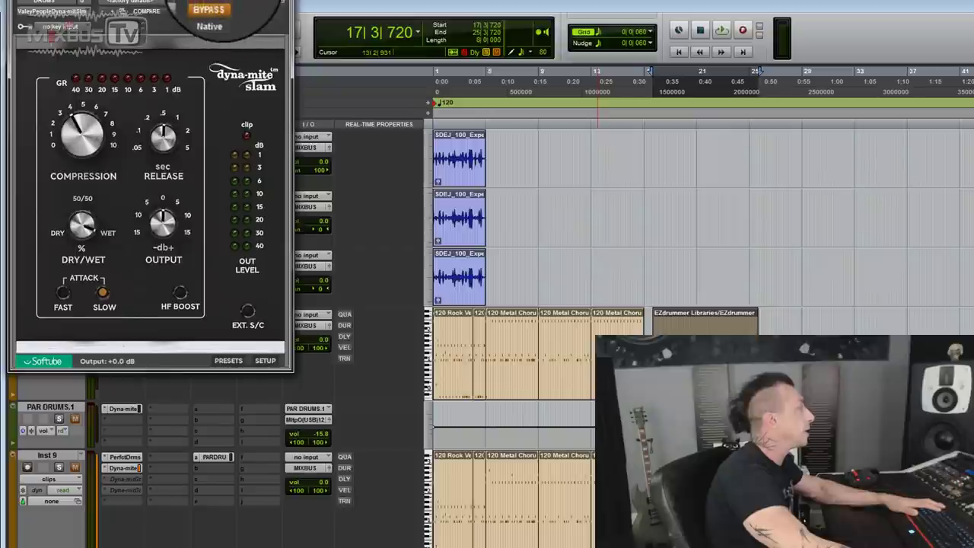
{"action": "left_click_drag", "start_coordinate": [226, 1], "coordinate": [332, 12]}
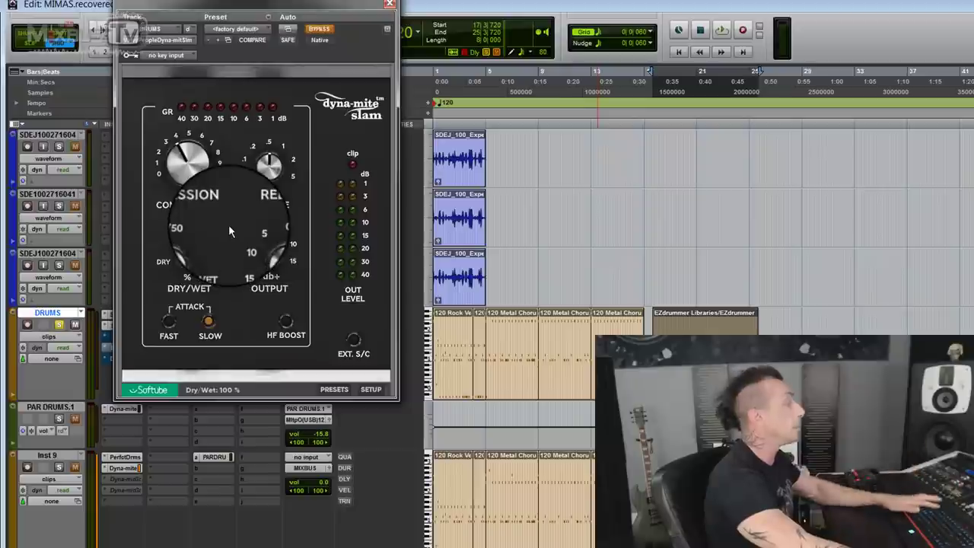
{"action": "key", "text": "space"}
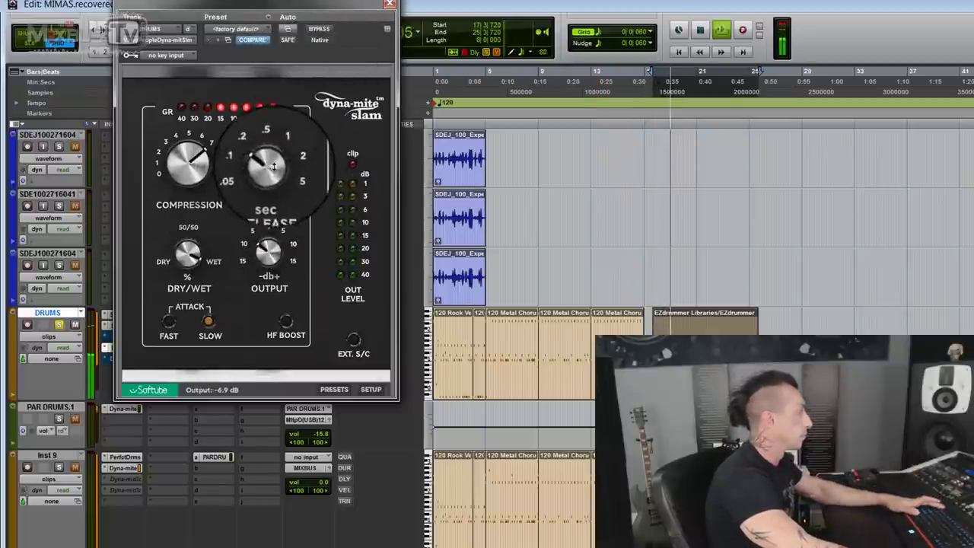
Step: Set Slam release 0.05 s, compression 5.8, output -5.7 dB, then compare against bypass
{"action": "left_click_drag", "start_coordinate": [264, 163], "coordinate": [268, 199]}
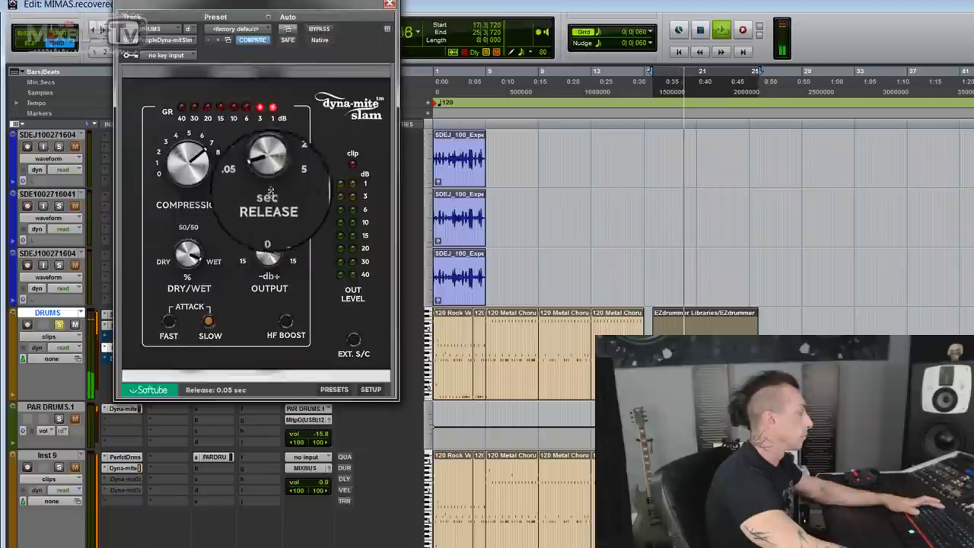
{"action": "left_click", "coordinate": [286, 322]}
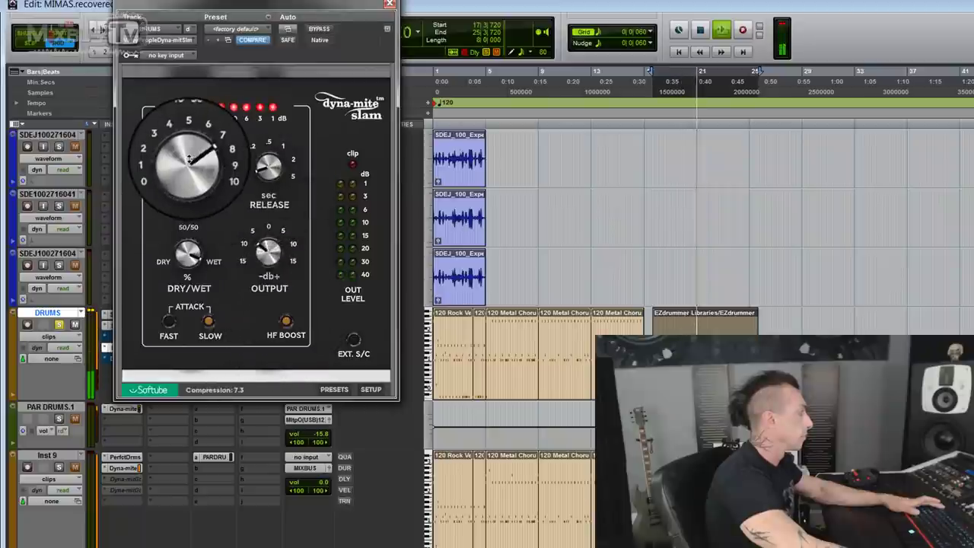
{"action": "left_click_drag", "start_coordinate": [188, 158], "coordinate": [187, 174]}
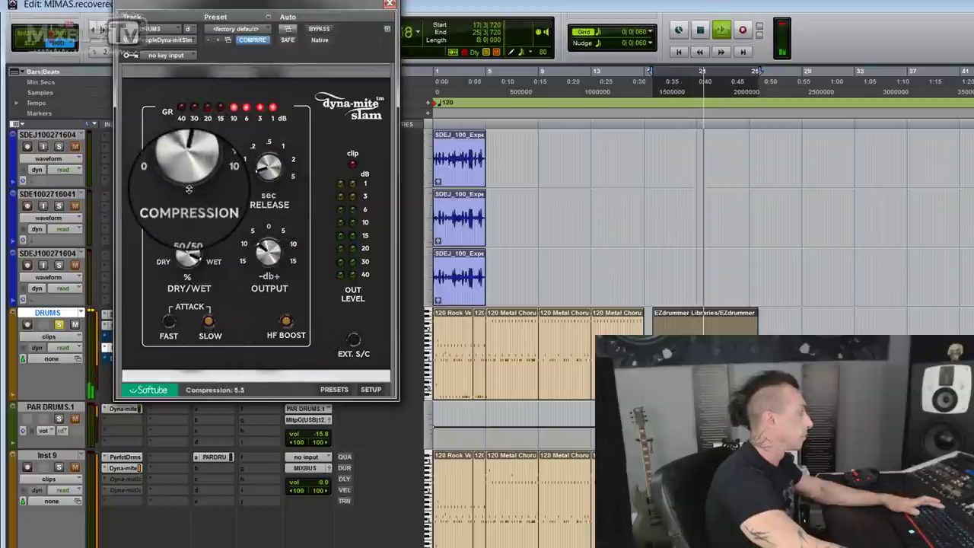
{"action": "left_click", "coordinate": [283, 321]}
{"action": "left_click_drag", "start_coordinate": [187, 171], "coordinate": [193, 162]}
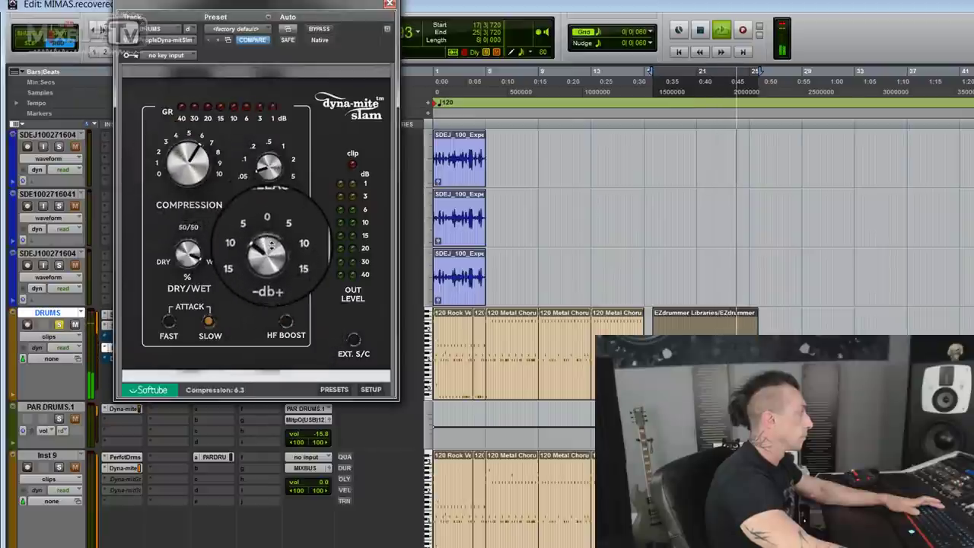
{"action": "left_click_drag", "start_coordinate": [271, 245], "coordinate": [272, 256]}
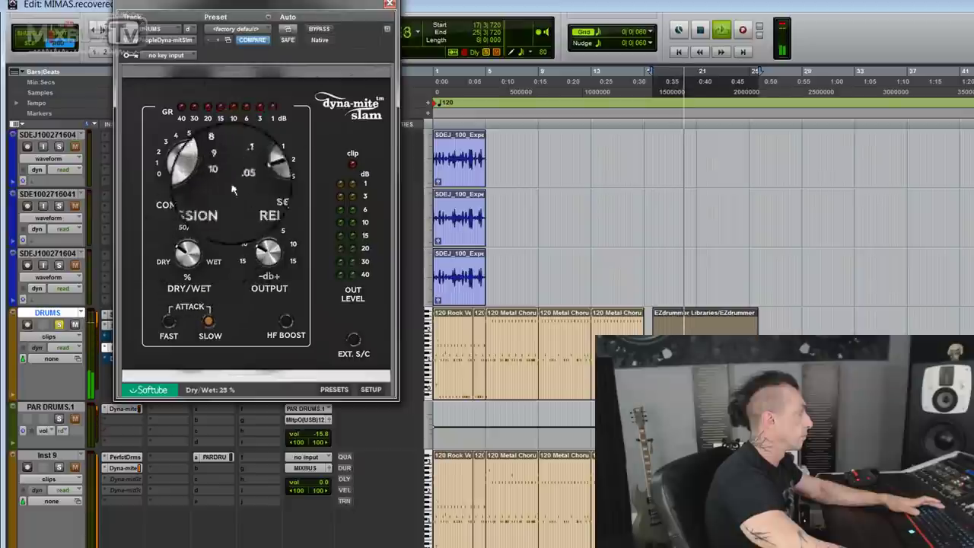
{"action": "left_click", "coordinate": [313, 32]}
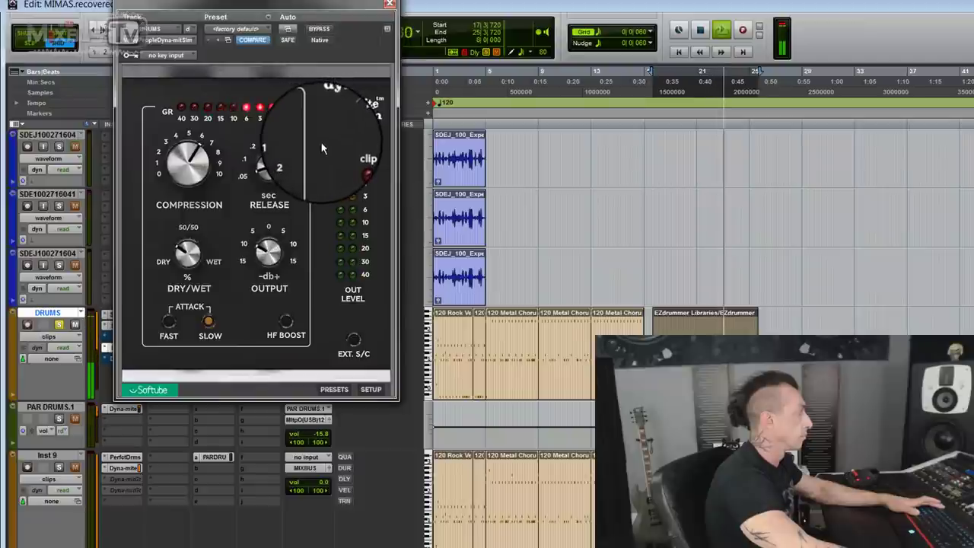
{"action": "left_click", "coordinate": [321, 33]}
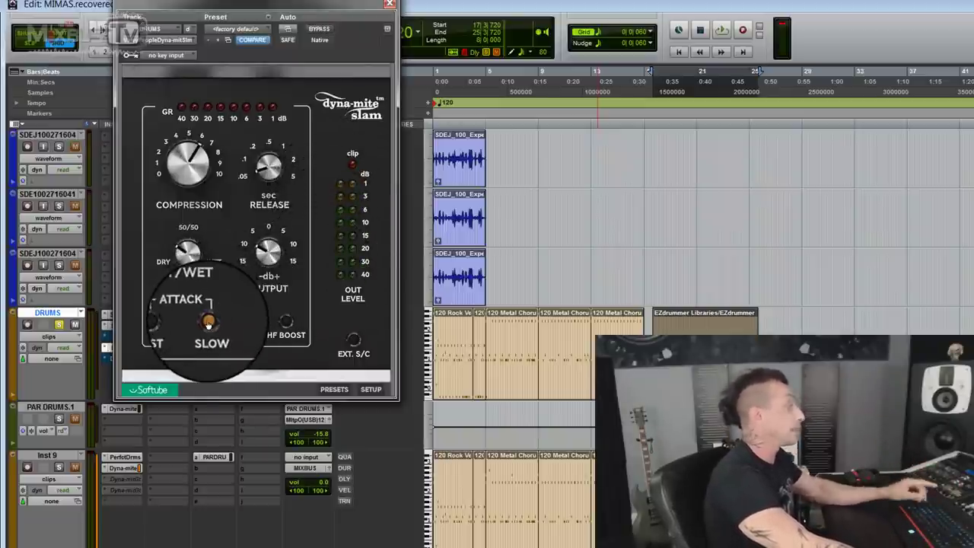
Step: Switch the Slam to fast attack, compression 5.6 and output -1.8 dB
{"action": "left_click", "coordinate": [169, 323]}
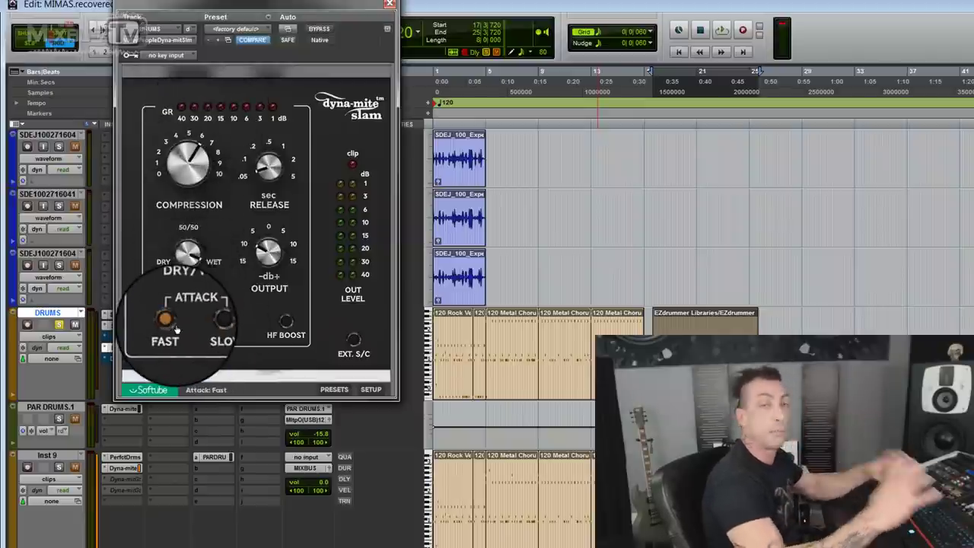
{"action": "key", "text": "space"}
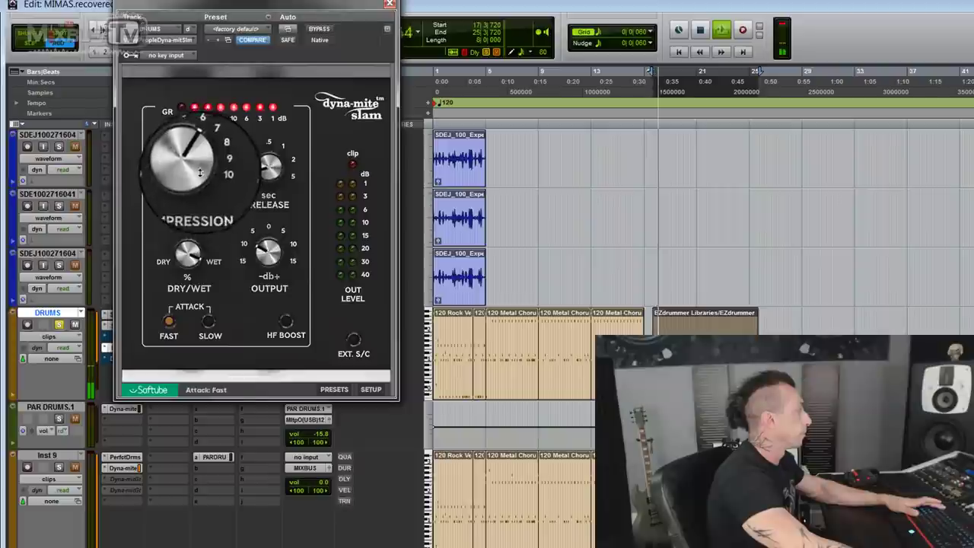
{"action": "left_click_drag", "start_coordinate": [199, 174], "coordinate": [198, 187]}
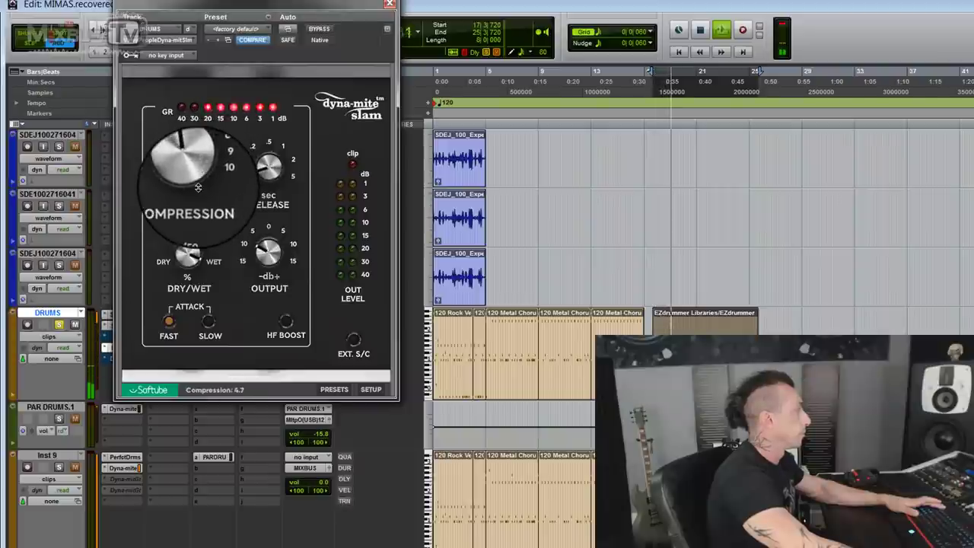
{"action": "left_click_drag", "start_coordinate": [280, 232], "coordinate": [280, 236]}
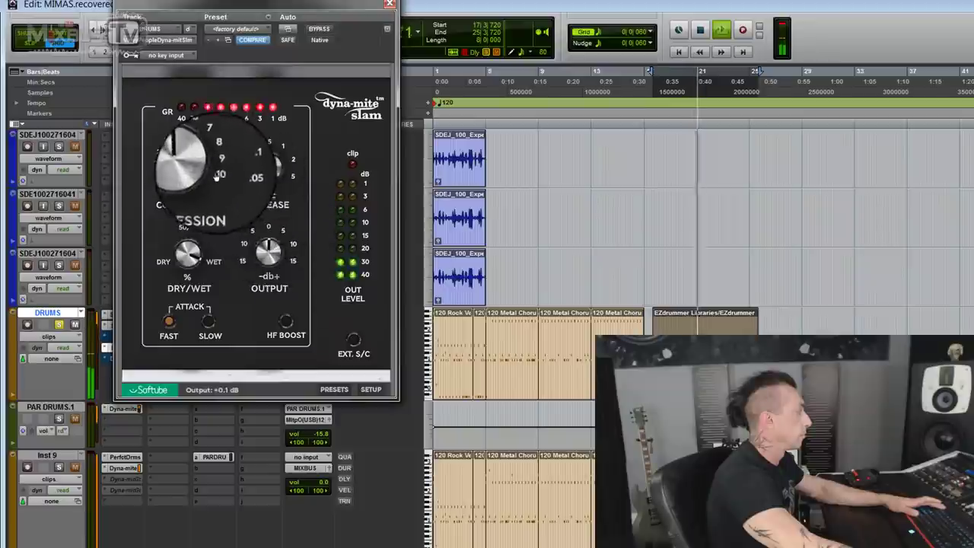
Step: Blend the drum Slam toward dry, about 63% wet, checking against bypass
{"action": "left_click_drag", "start_coordinate": [193, 272], "coordinate": [179, 314]}
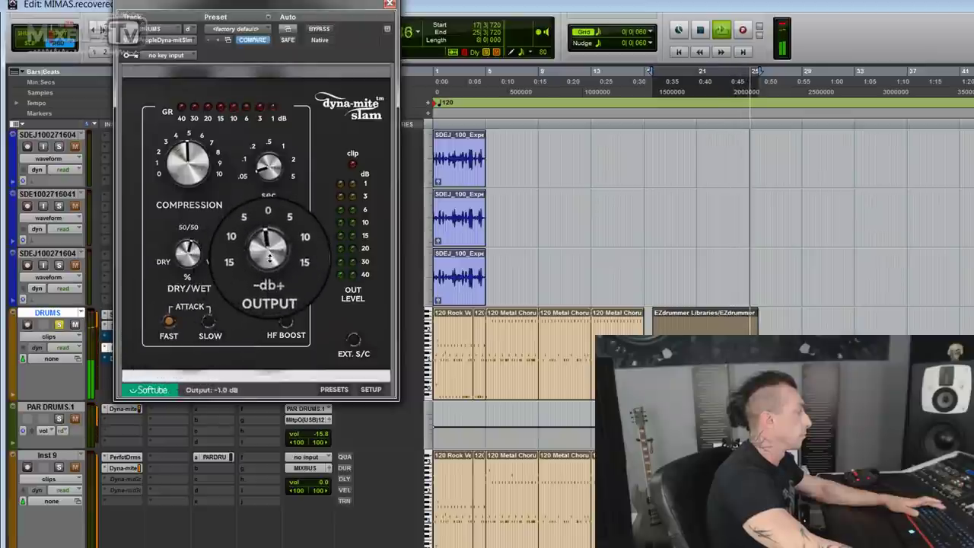
{"action": "left_click", "coordinate": [322, 31]}
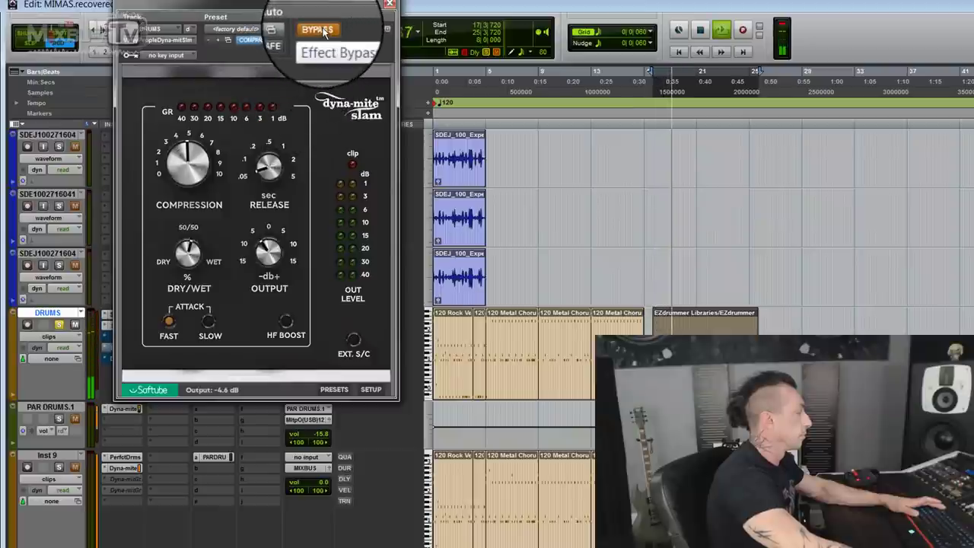
{"action": "left_click", "coordinate": [323, 31]}
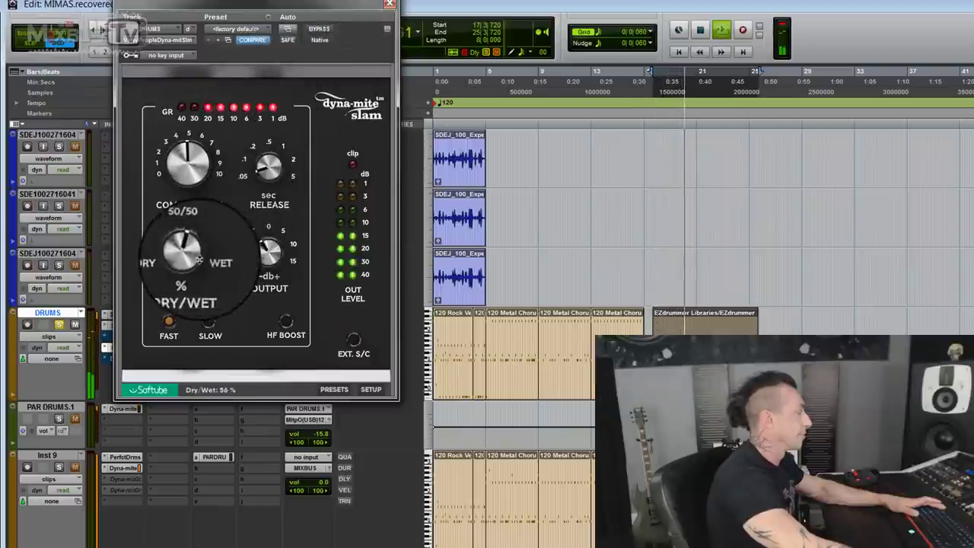
{"action": "left_click_drag", "start_coordinate": [199, 236], "coordinate": [201, 251]}
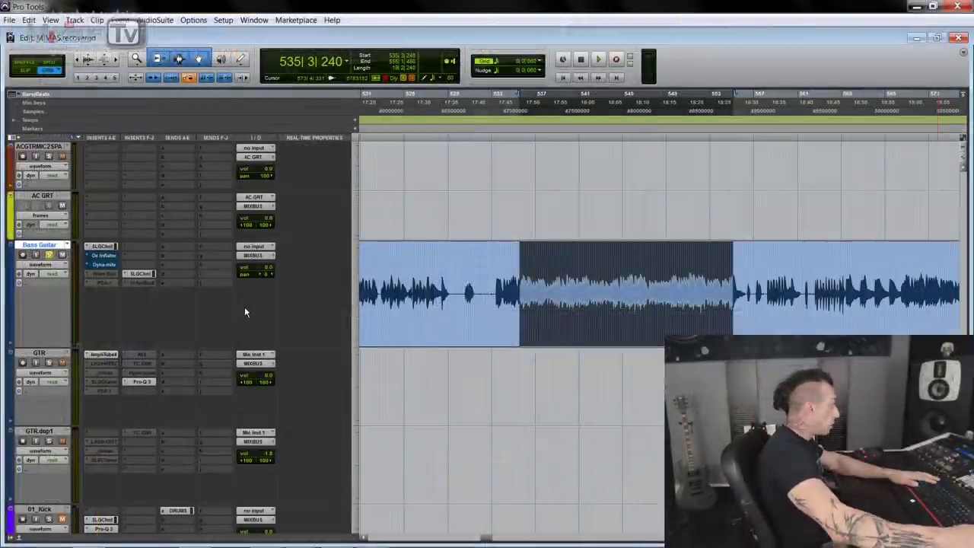
Step: Show the Bass Guitar Dyna-mite on a taller track and play it un-bypassed
{"action": "left_click", "coordinate": [107, 265]}
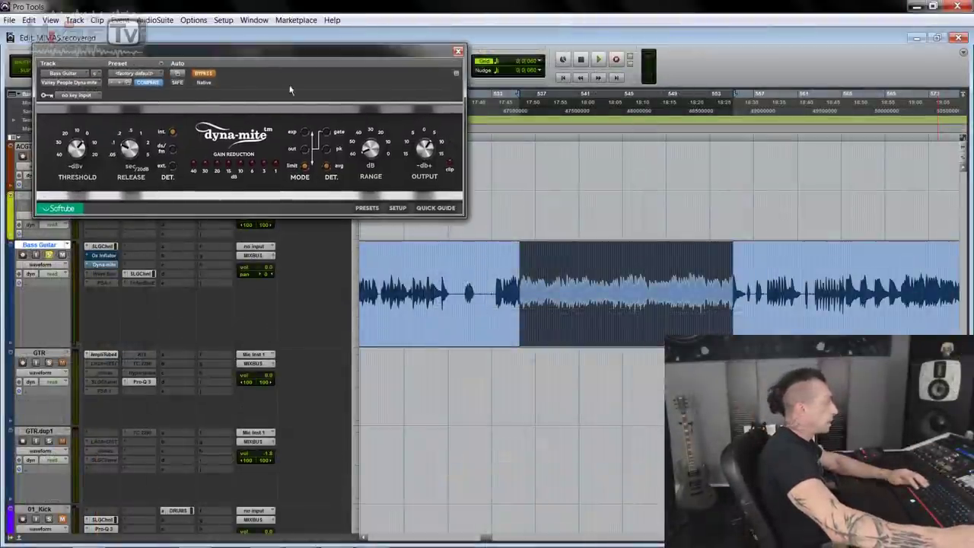
{"action": "key", "text": "ctrl+Up"}
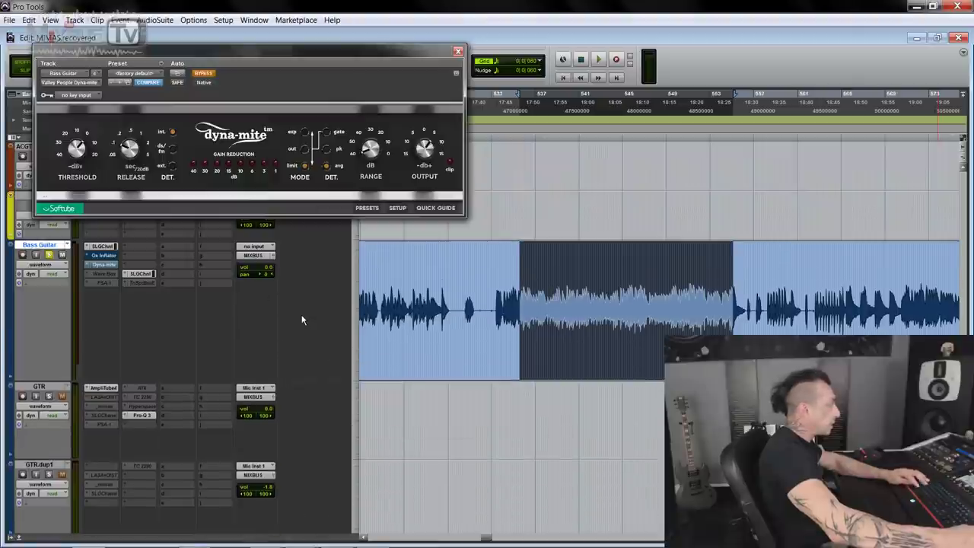
{"action": "key", "text": "space"}
{"action": "key", "text": "ctrl+bracketright"}
{"action": "key", "text": "ctrl+bracketright"}
{"action": "key", "text": "ctrl+bracketleft"}
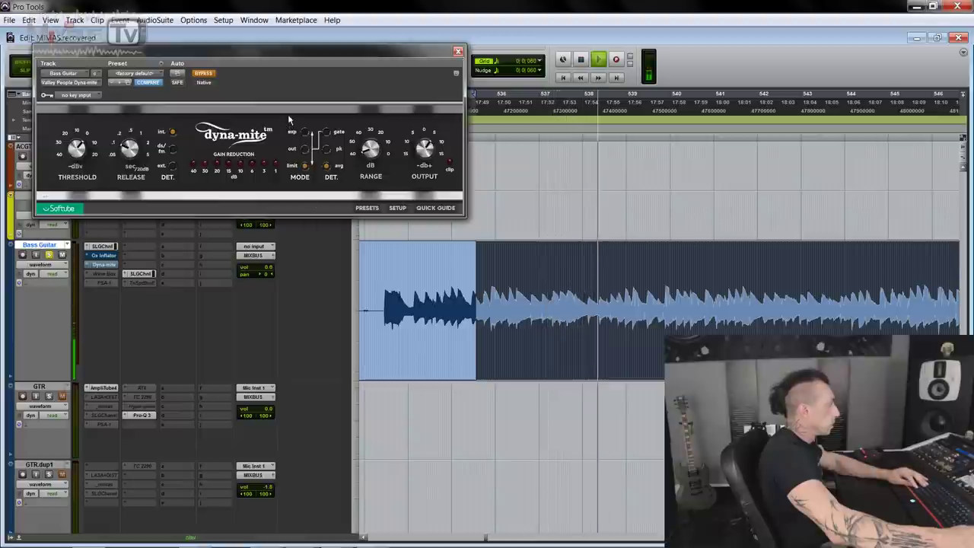
{"action": "key", "text": "space"}
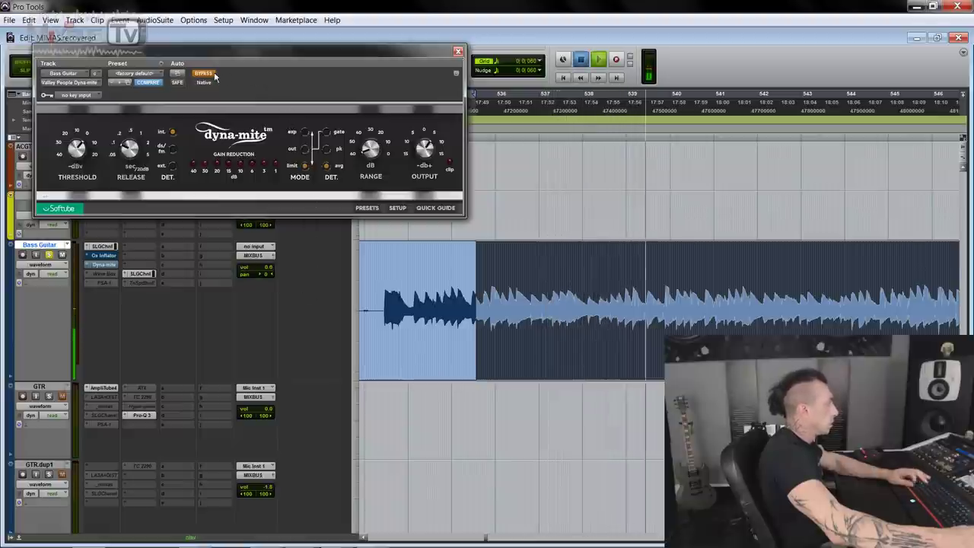
{"action": "left_click", "coordinate": [203, 73]}
{"action": "key", "text": "space"}
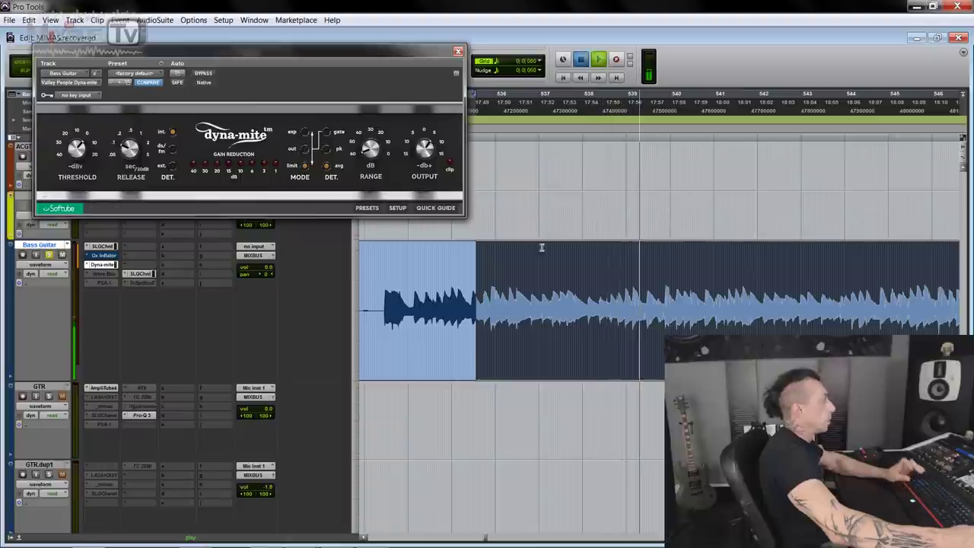
Step: Loop a bass section comparing Dyna-mite against bypass, leave it on, and solo the bass
{"action": "left_click", "coordinate": [557, 287]}
{"action": "left_click_drag", "start_coordinate": [548, 287], "coordinate": [645, 288]}
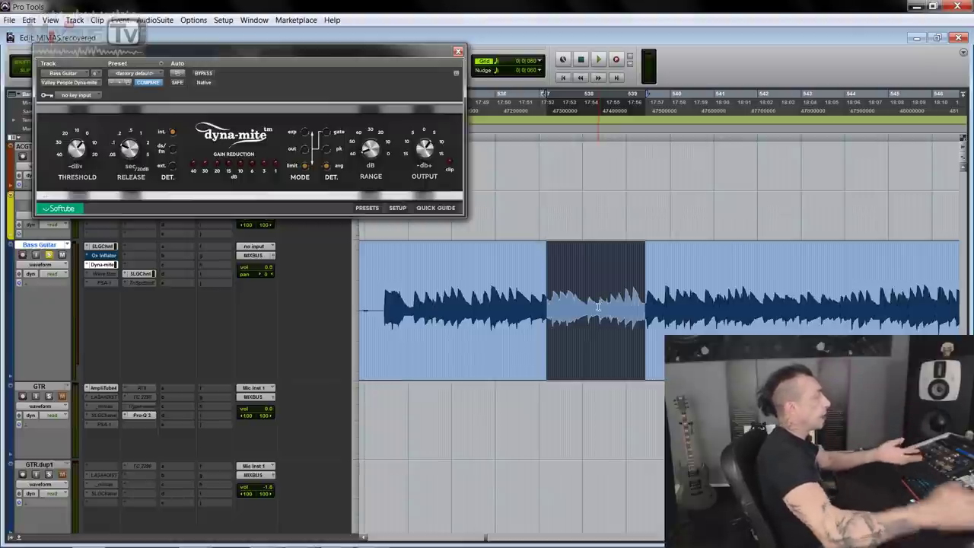
{"action": "left_click", "coordinate": [203, 73]}
{"action": "key", "text": "space"}
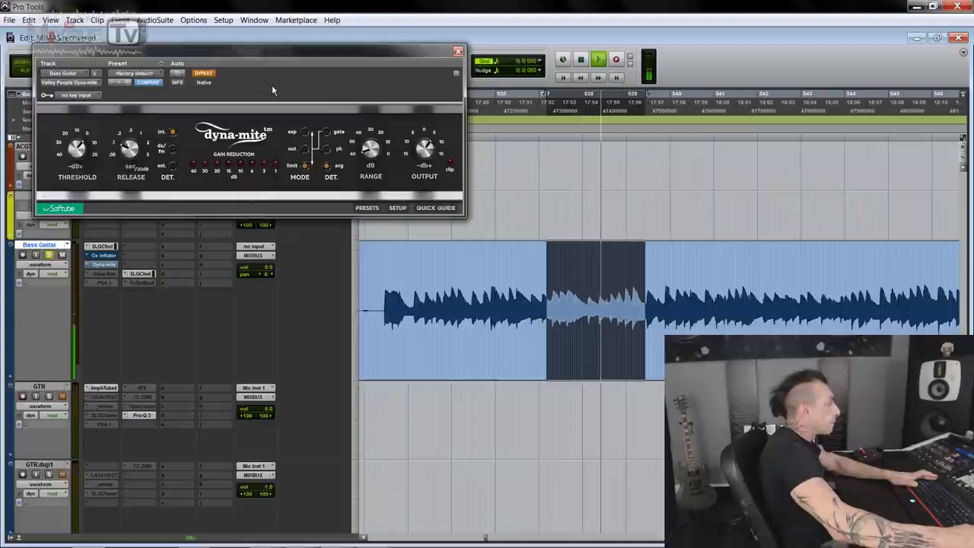
{"action": "left_click", "coordinate": [203, 73]}
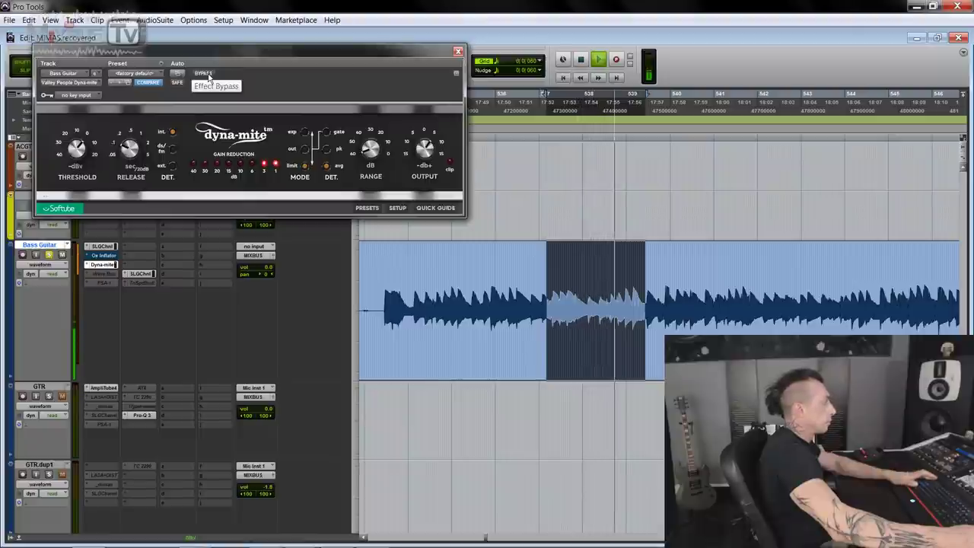
{"action": "key", "text": "space"}
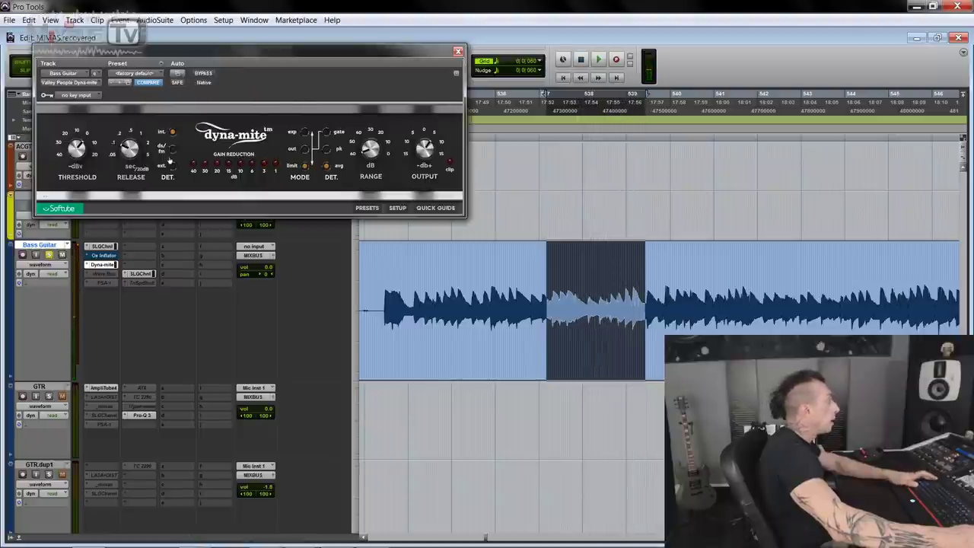
{"action": "left_click", "coordinate": [490, 282], "text": "shift"}
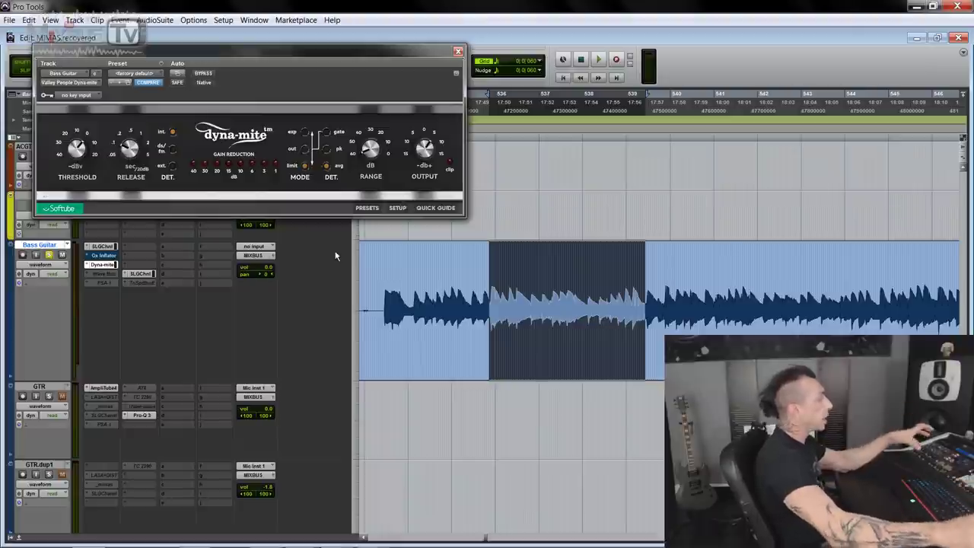
{"action": "key", "text": "shift+s"}
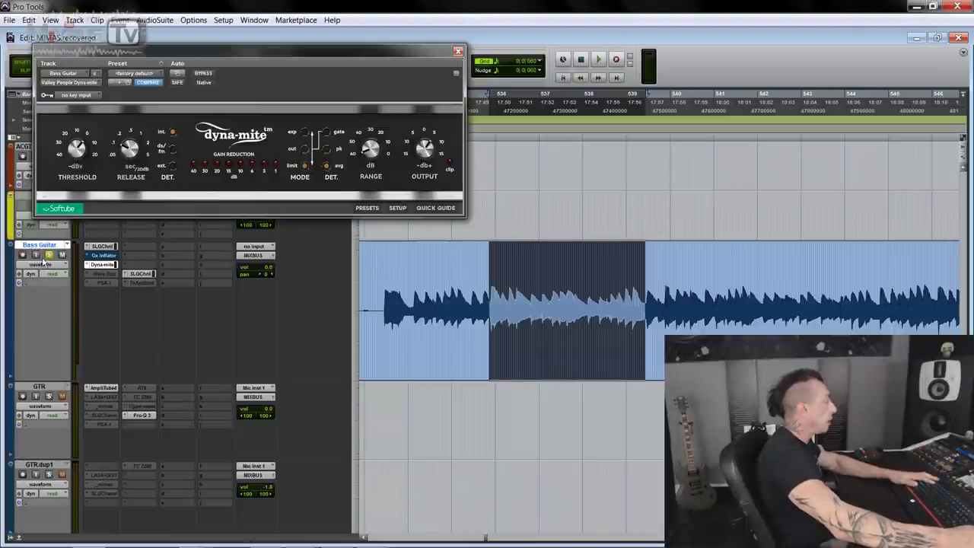
Step: Close the bass plugin and play the lead vocal with its Dyna-mite un-bypassed
{"action": "left_click", "coordinate": [458, 53]}
{"action": "scroll", "coordinate": [307, 272], "scroll_direction": "up", "scroll_amount": 5}
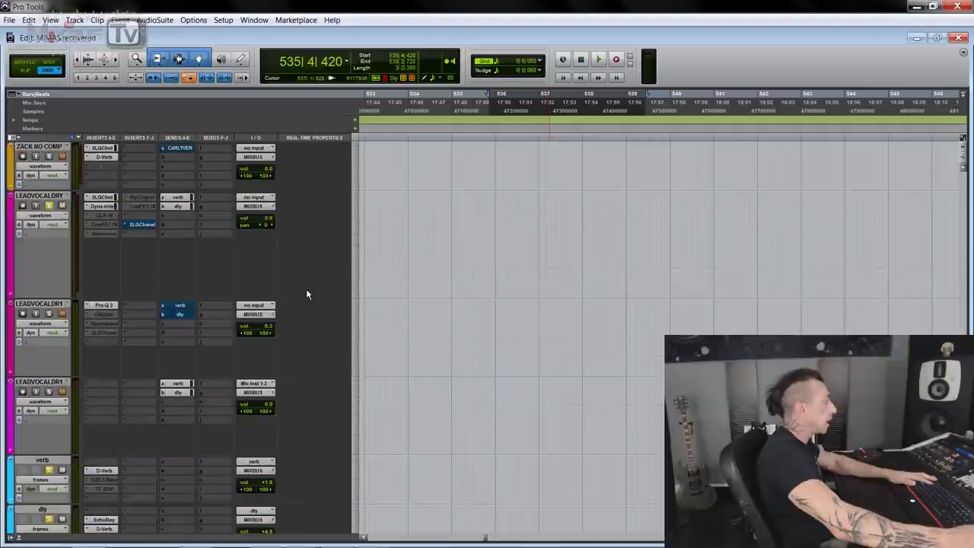
{"action": "key", "text": "Return"}
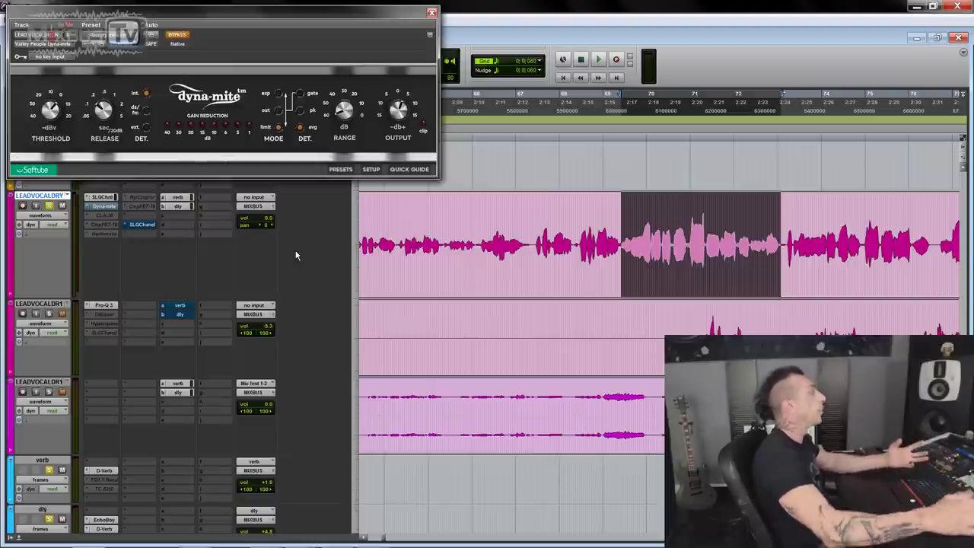
{"action": "left_click", "coordinate": [578, 233], "text": "shift"}
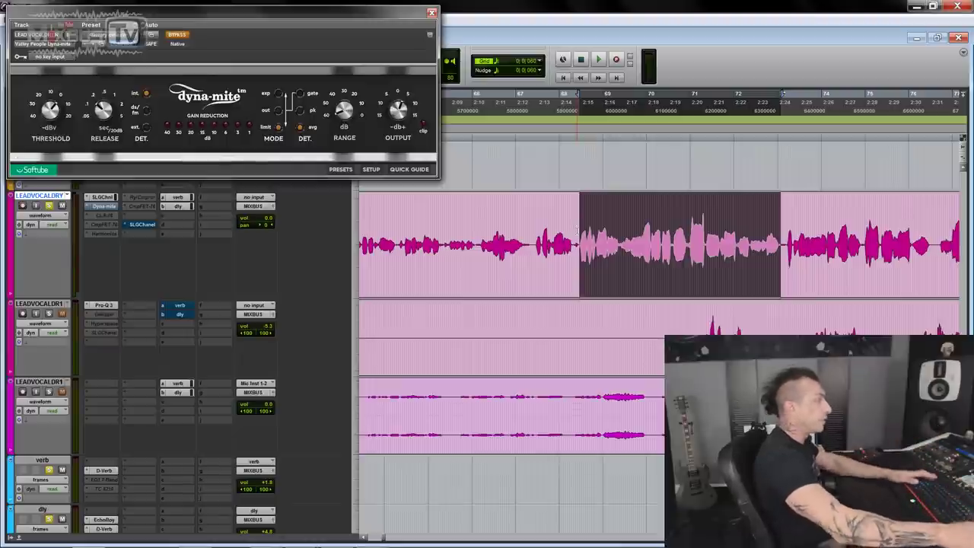
{"action": "left_click_drag", "start_coordinate": [257, 38], "coordinate": [269, 49]}
{"action": "key", "text": "space"}
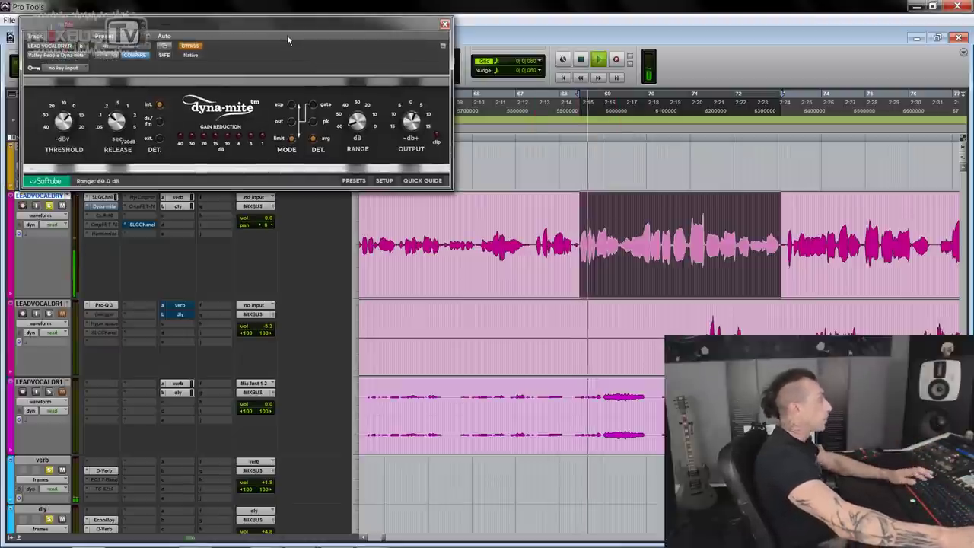
{"action": "left_click", "coordinate": [192, 46]}
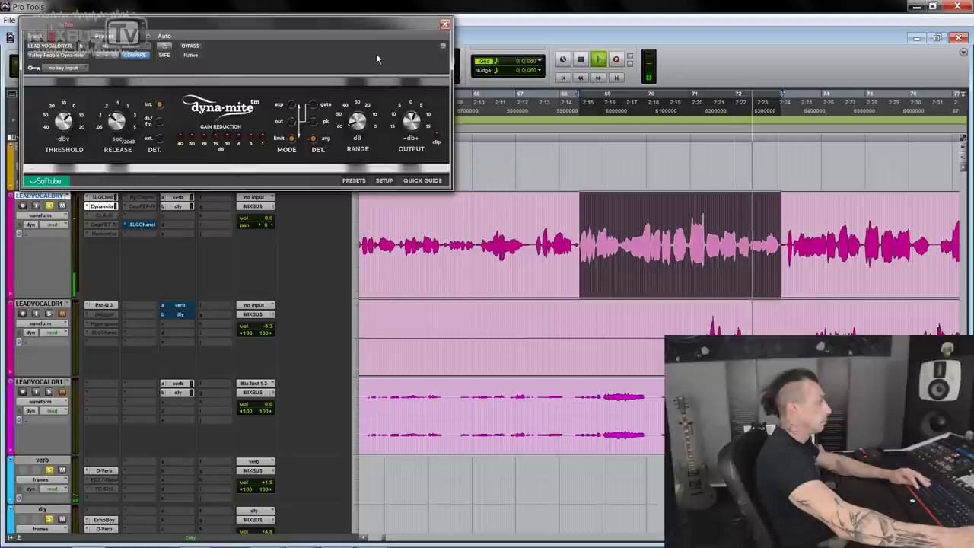
{"action": "key", "text": "space"}
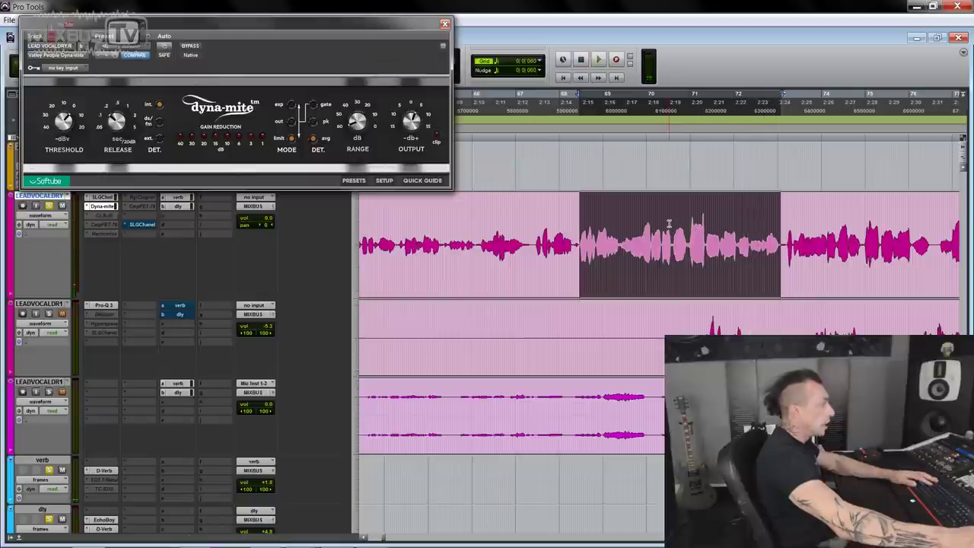
Step: Select a short lead-vocal phrase and audition it, widening the selection leftward
{"action": "left_click_drag", "start_coordinate": [670, 222], "coordinate": [725, 221]}
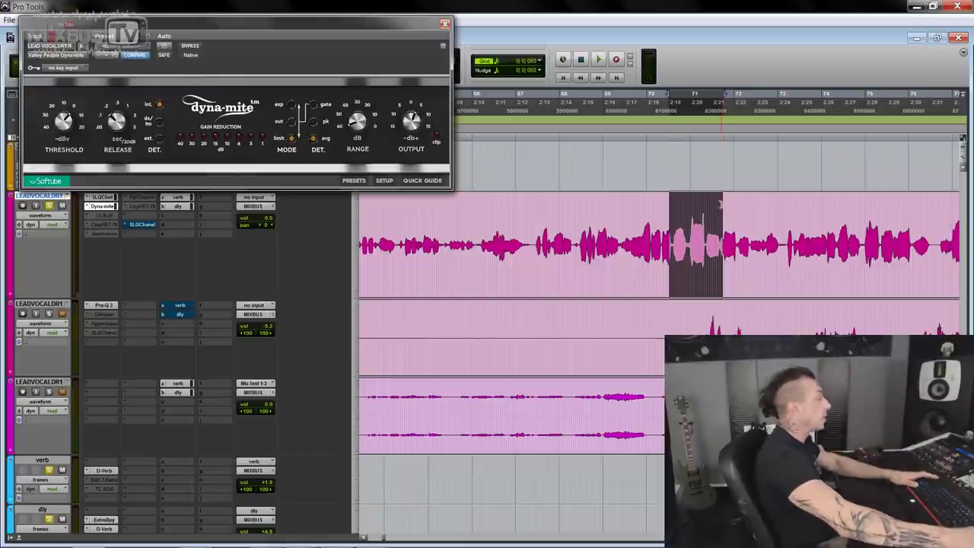
{"action": "key", "text": "space"}
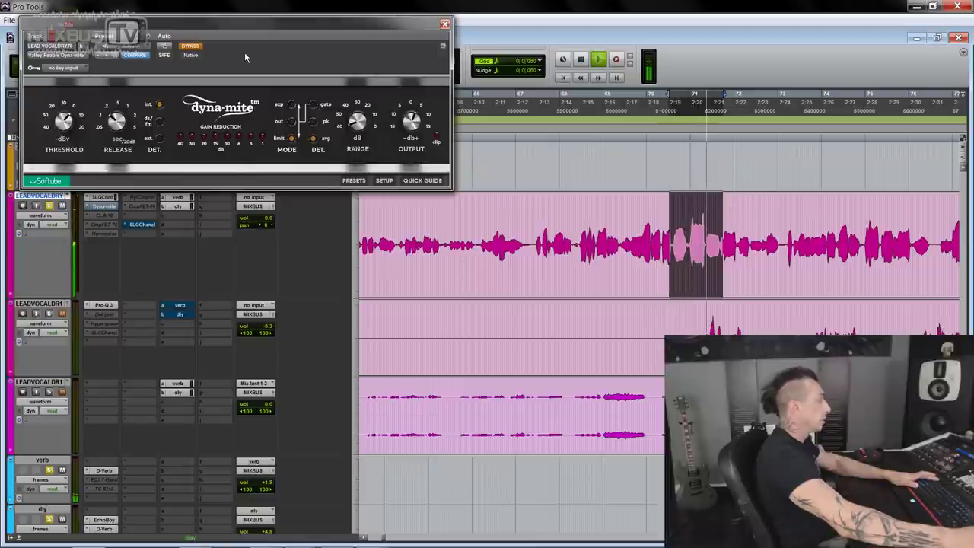
{"action": "key", "text": "space"}
{"action": "key", "text": "space"}
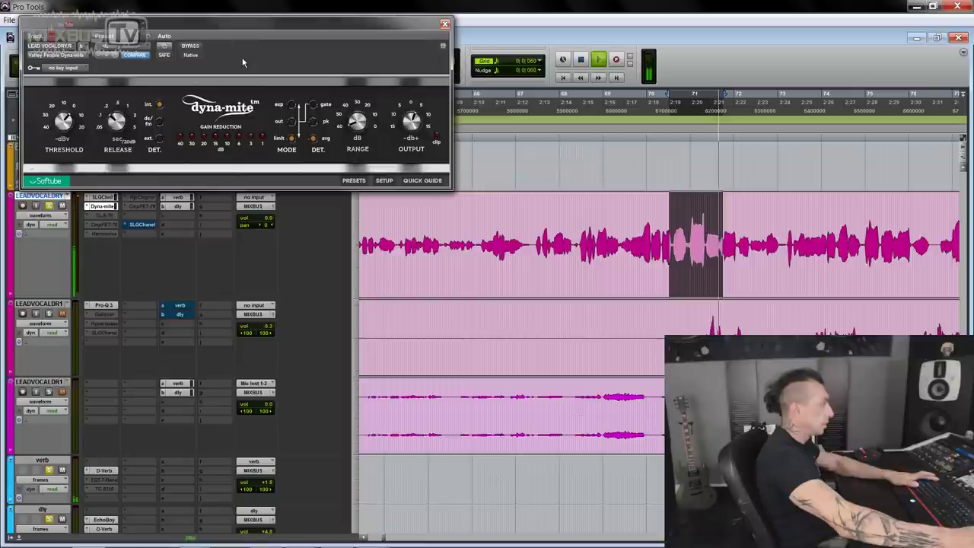
{"action": "key", "text": "space"}
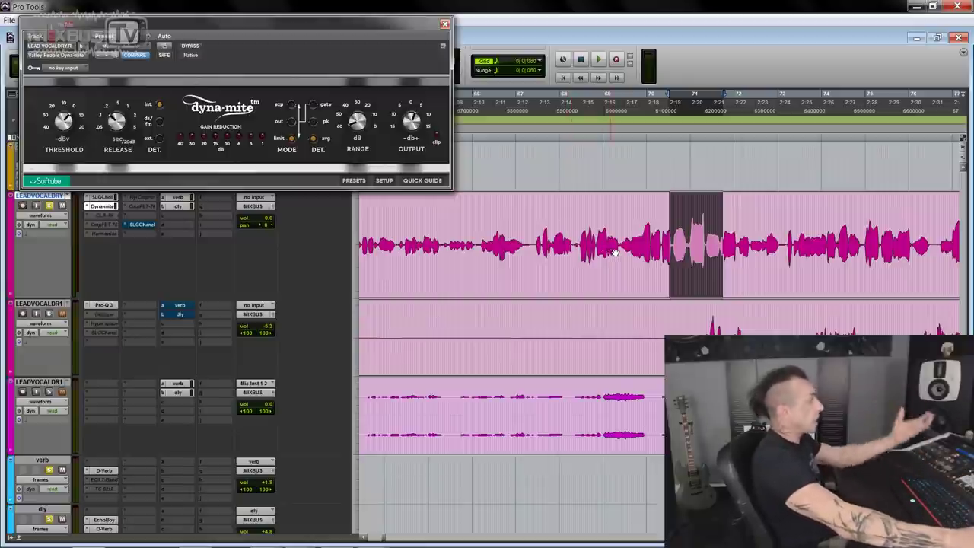
{"action": "left_click", "coordinate": [574, 228], "text": "shift"}
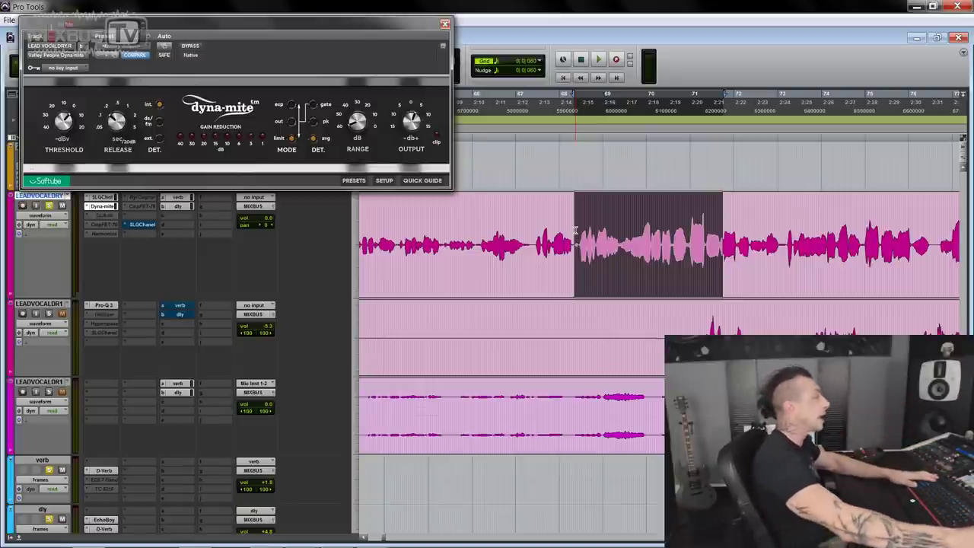
{"action": "key", "text": "space"}
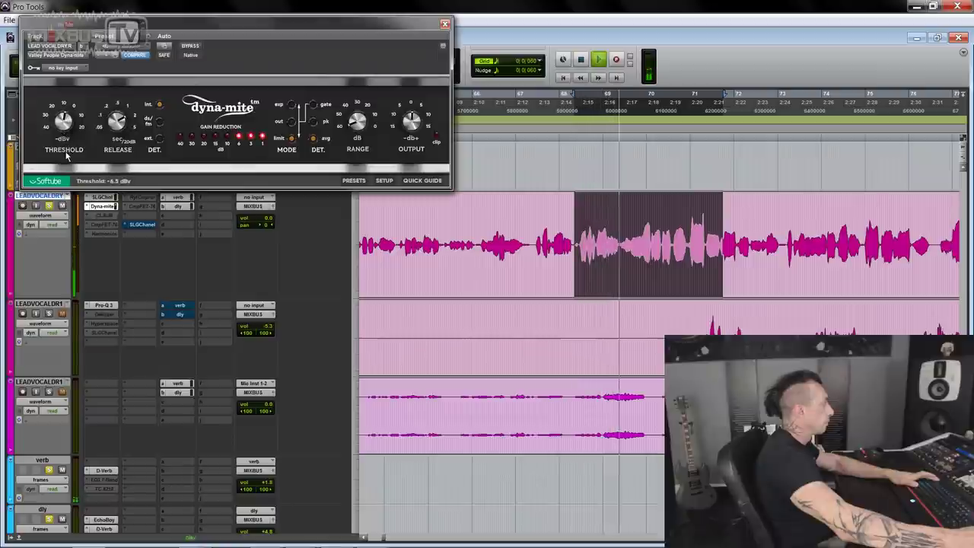